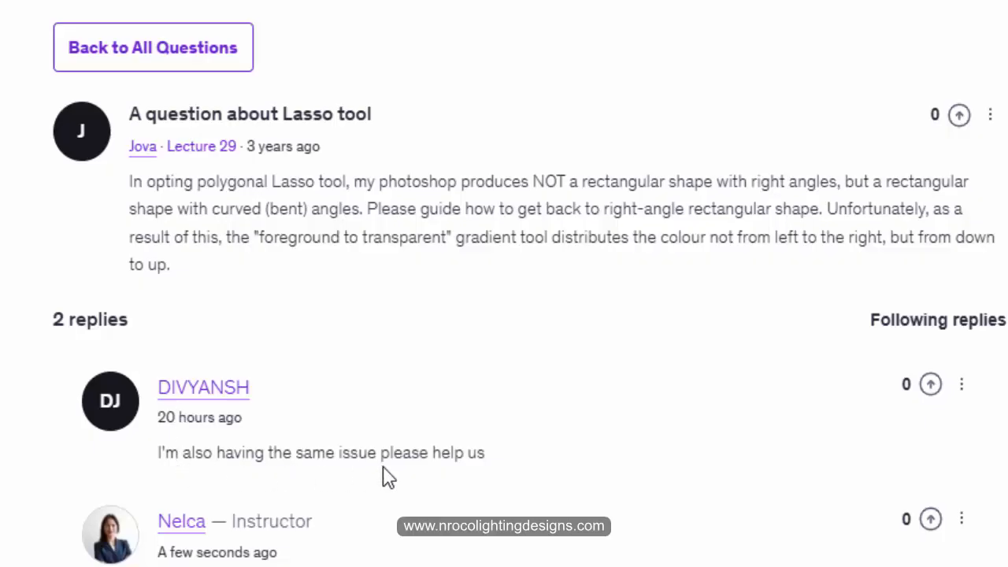
- Read the forum question about the Lasso tool and the instructor's reply on choosing the polygonal variant
scroll(504, 315, "down", 5)
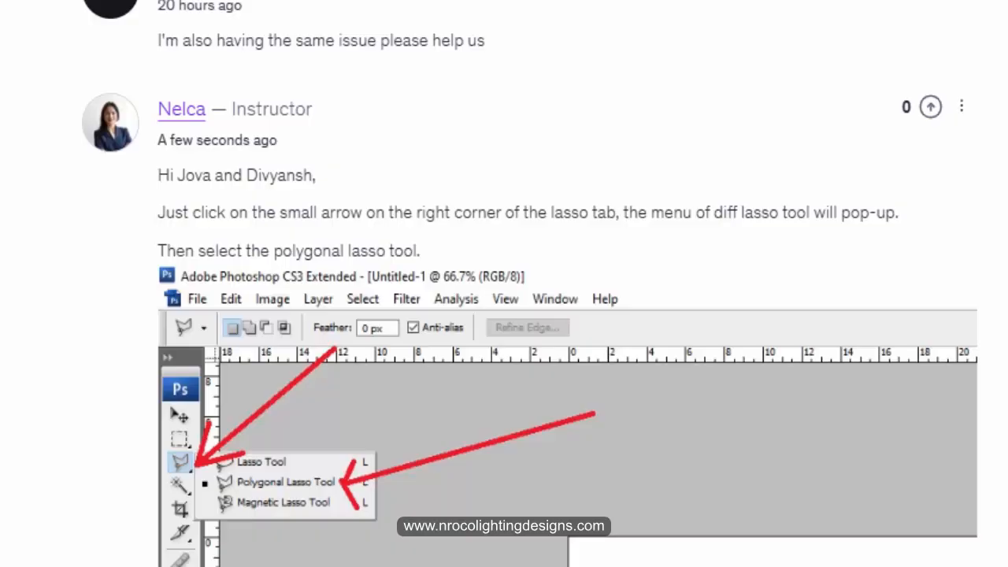
scroll(503, 315, "up", 5)
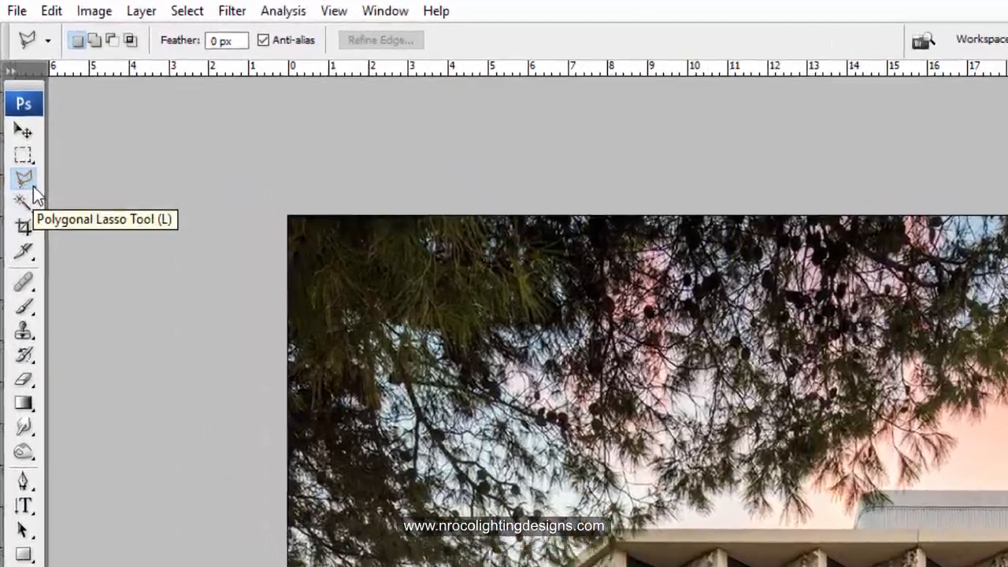
- Switch to Photoshop, activate the freehand Lasso Tool briefly, and change back to the Polygonal Lasso Tool
left_click(15, 92)
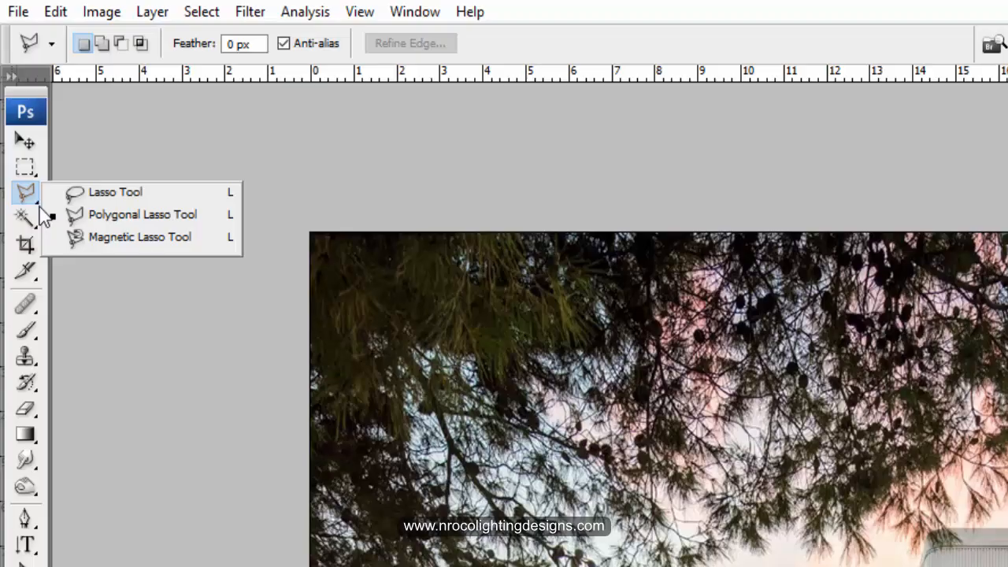
left_click(39, 202)
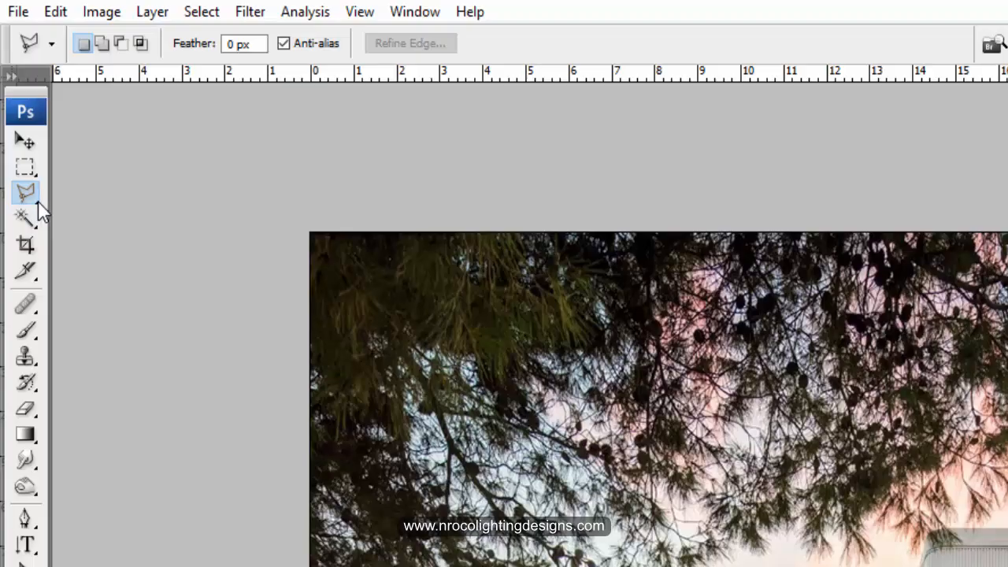
left_click(38, 203)
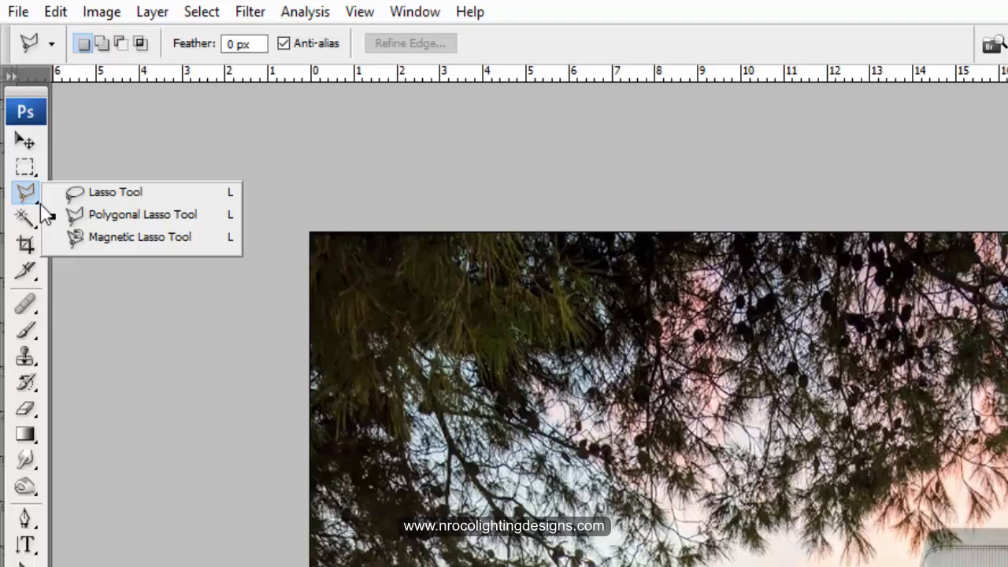
left_click(89, 192)
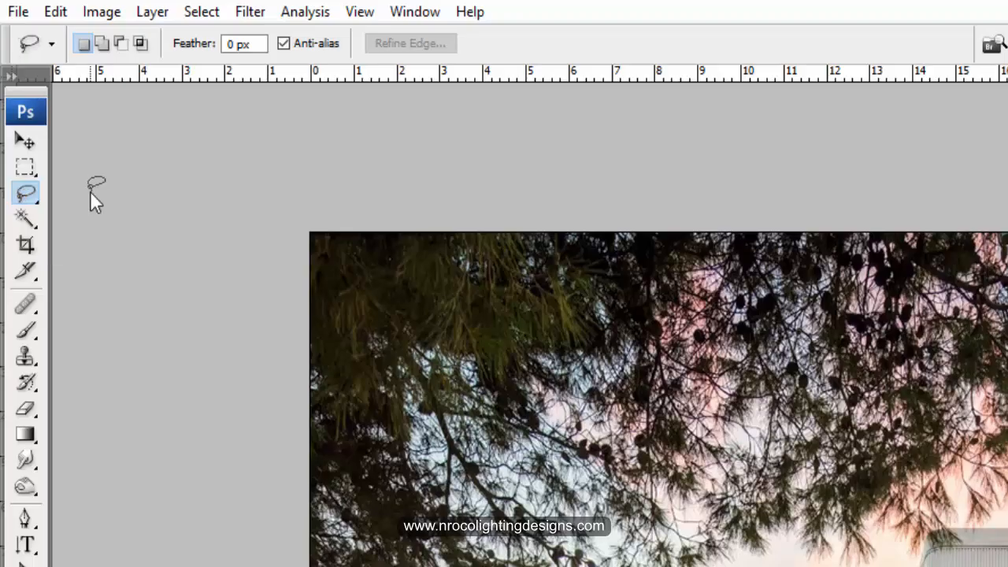
left_click(37, 203)
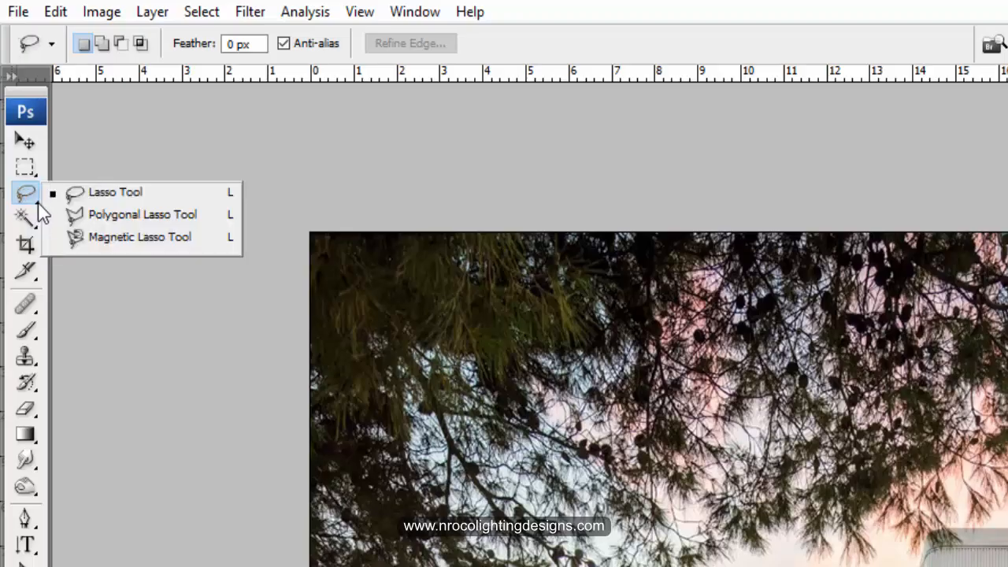
left_click(82, 220)
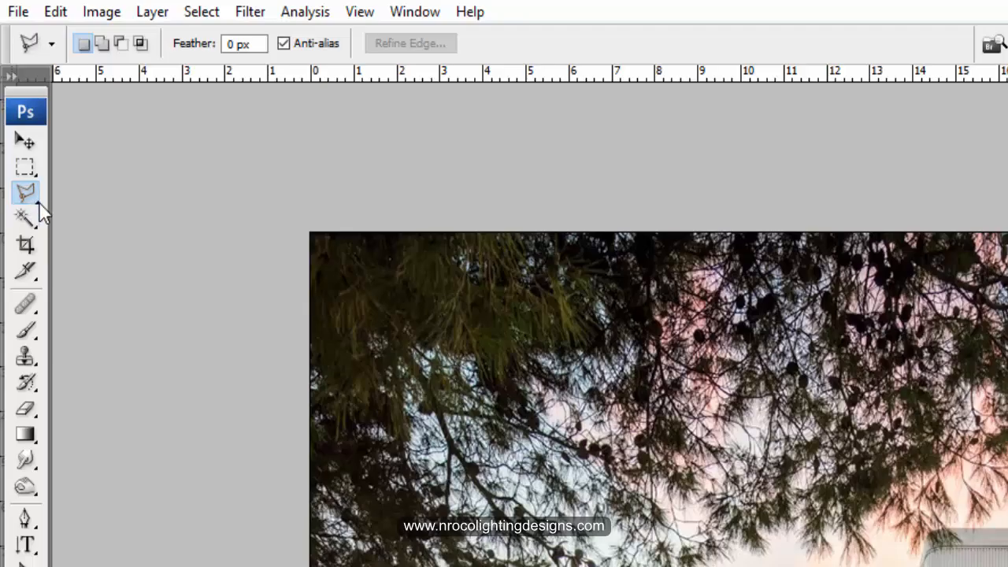
left_click(39, 203)
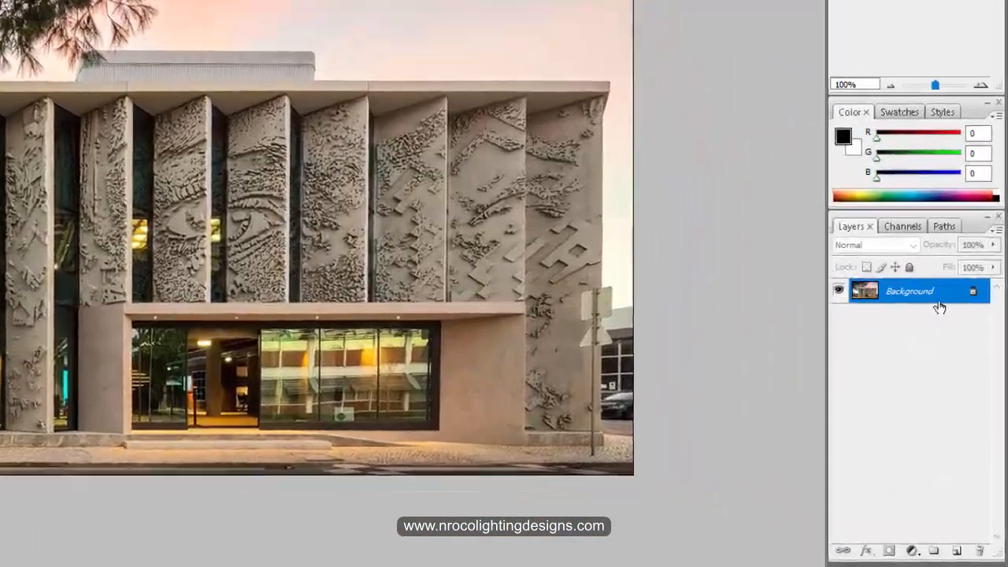
- Duplicate the Background layer and darken the copy with Levels, using input black 20 and output white about 71
left_click_drag(960, 399, 629, 320)
left_click_drag(918, 212, 939, 545)
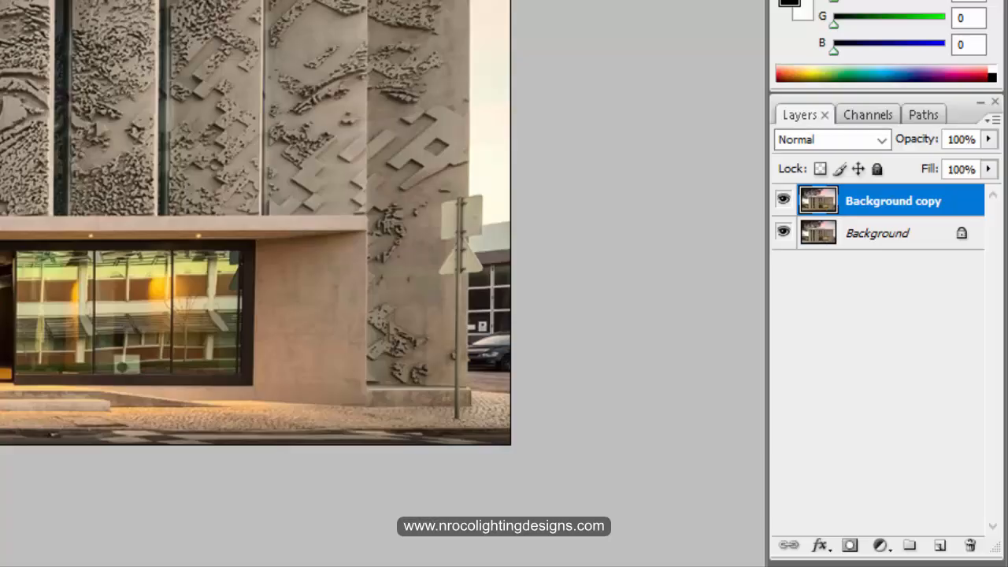
key("ctrl+l")
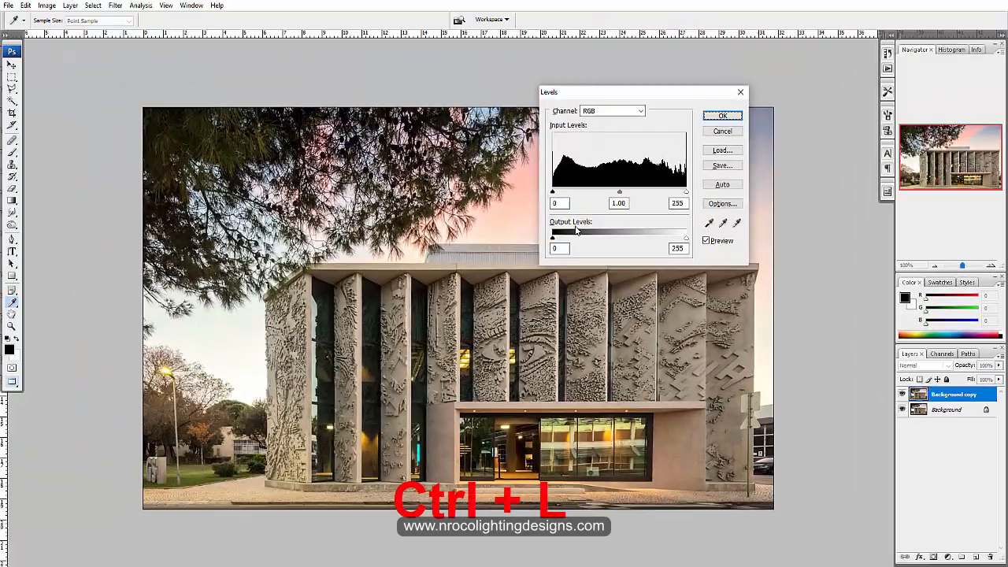
mouse_move(556, 239)
left_mouse_down()
mouse_move(574, 240)
mouse_move(552, 240)
left_mouse_up()
left_click_drag(686, 240, 596, 242)
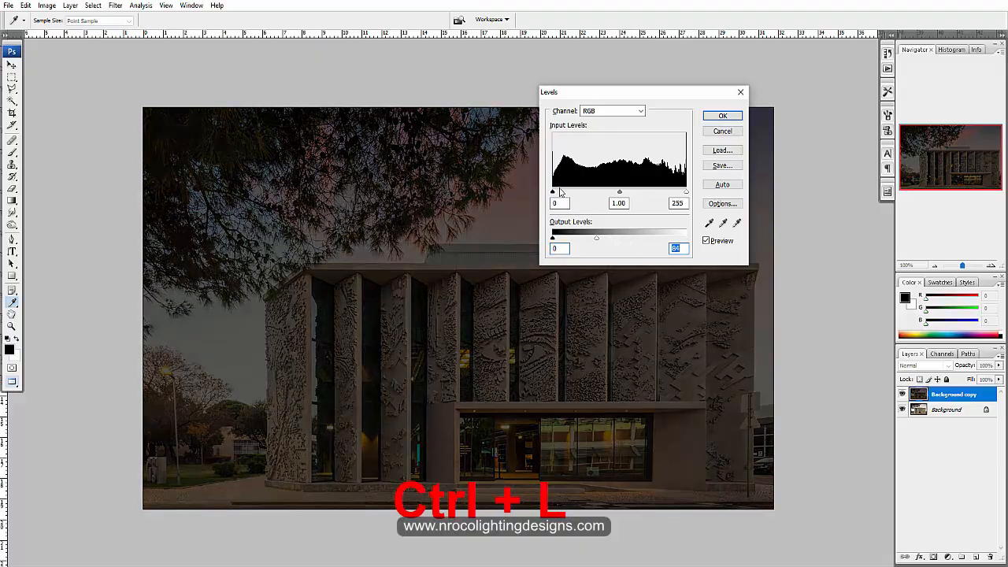
left_click_drag(557, 192, 562, 193)
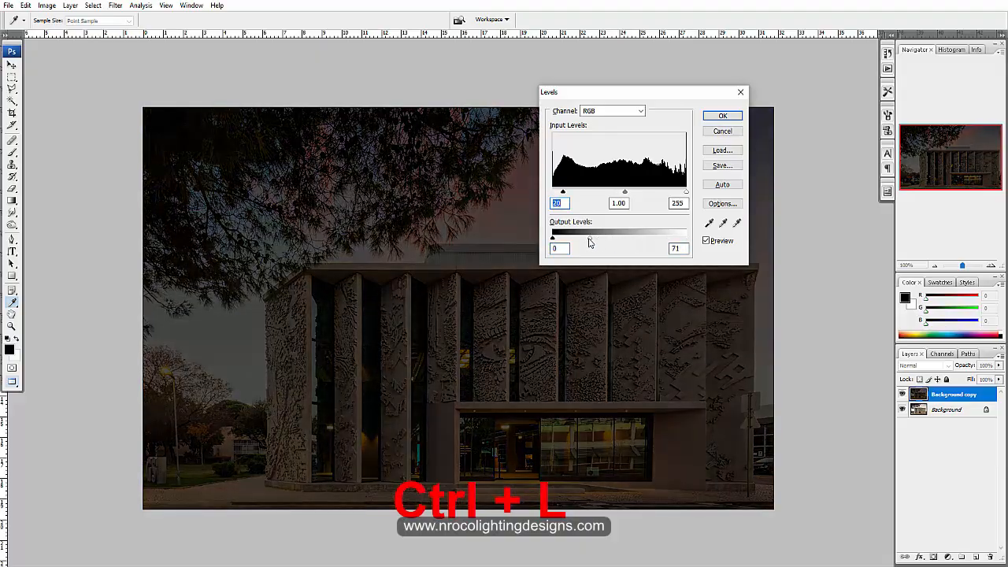
left_click(717, 119)
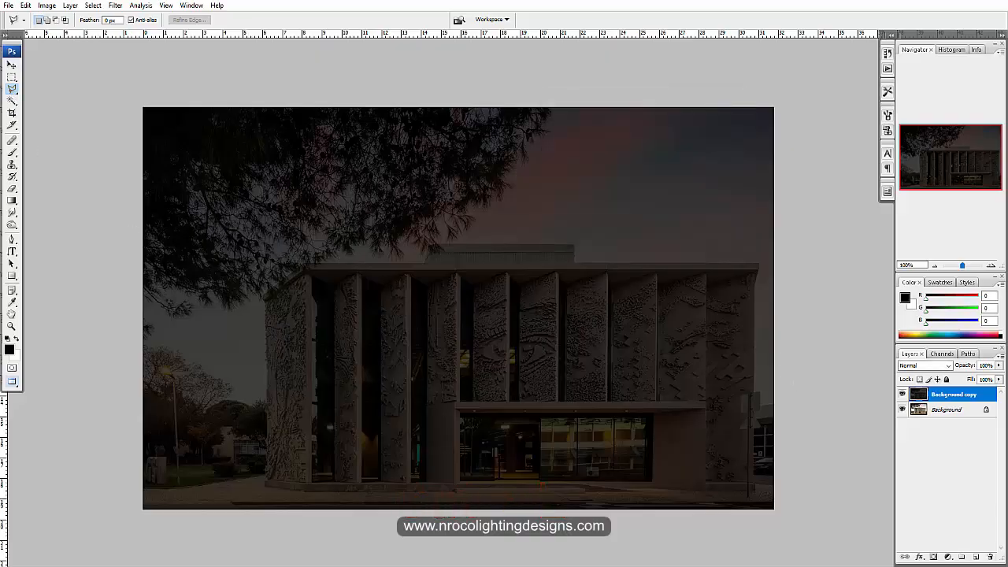
- Outline the third carved facade panel from the building's left end with a four-cornered polygonal selection
left_click(405, 272)
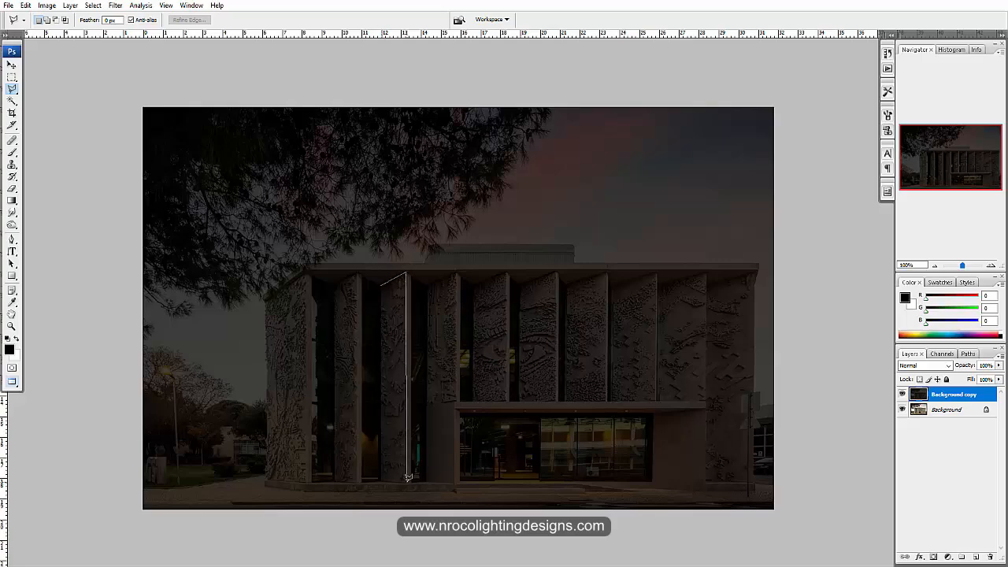
left_click(380, 476)
left_click(381, 282)
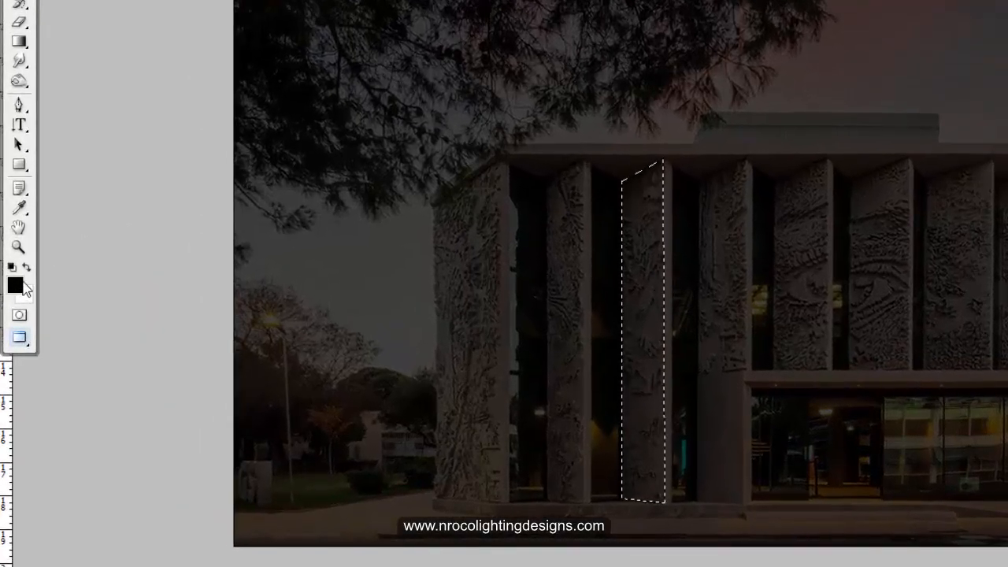
- Set the foreground colour to the pale yellow fcf695
left_click(17, 287)
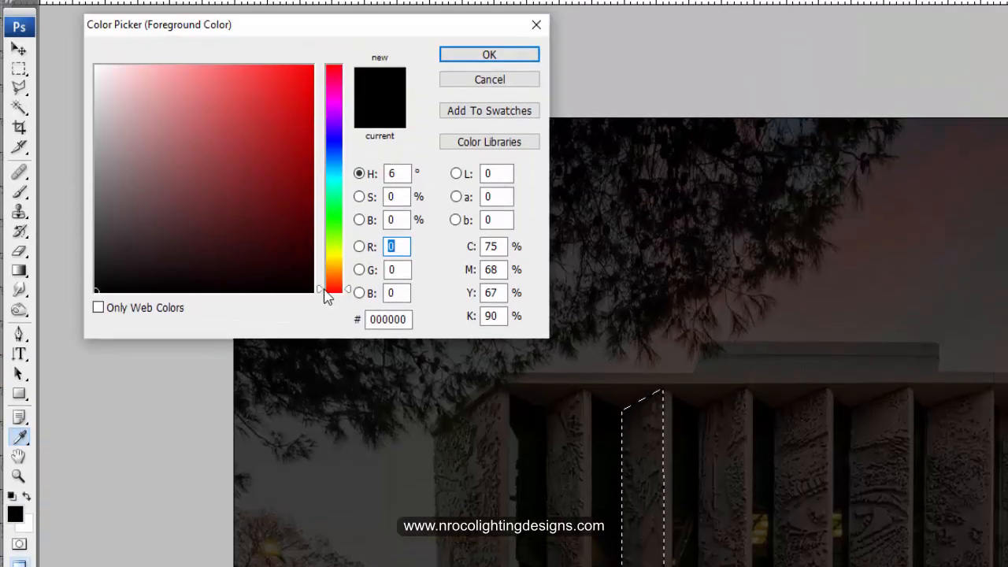
left_click_drag(324, 290, 320, 254)
left_click_drag(191, 74, 184, 68)
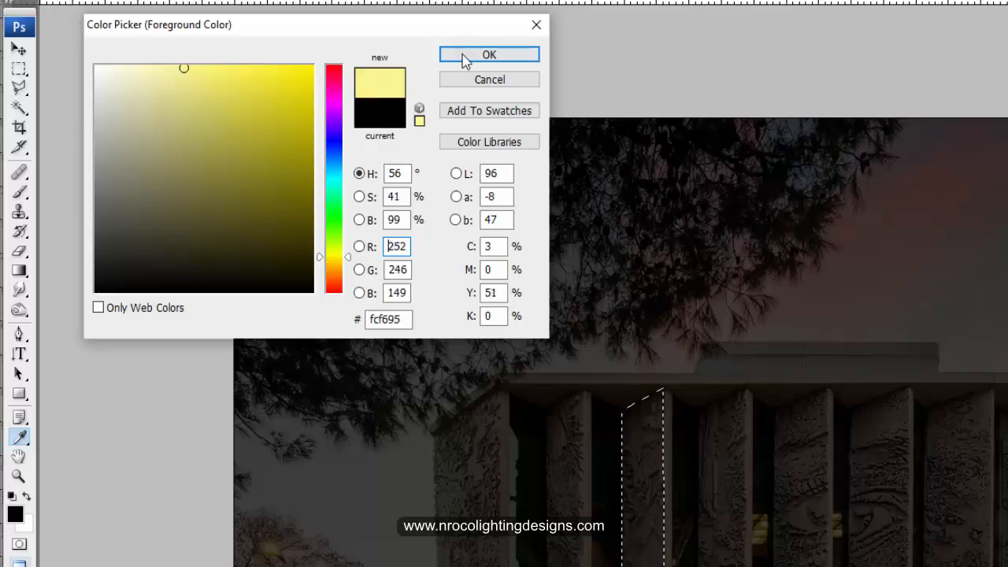
left_click(473, 55)
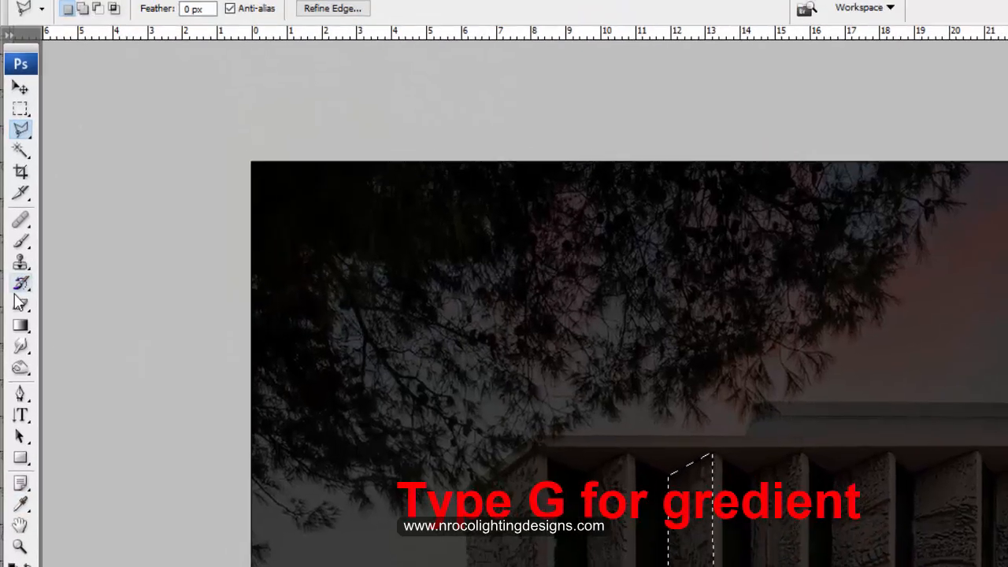
- Activate the Gradient tool with the foreground-to-transparent preset
key("g")
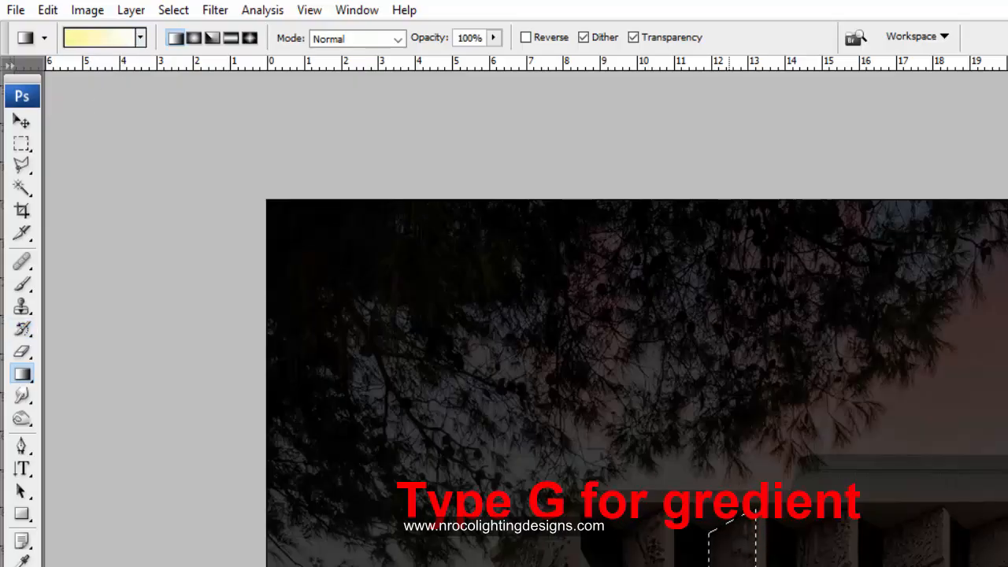
left_click(140, 37)
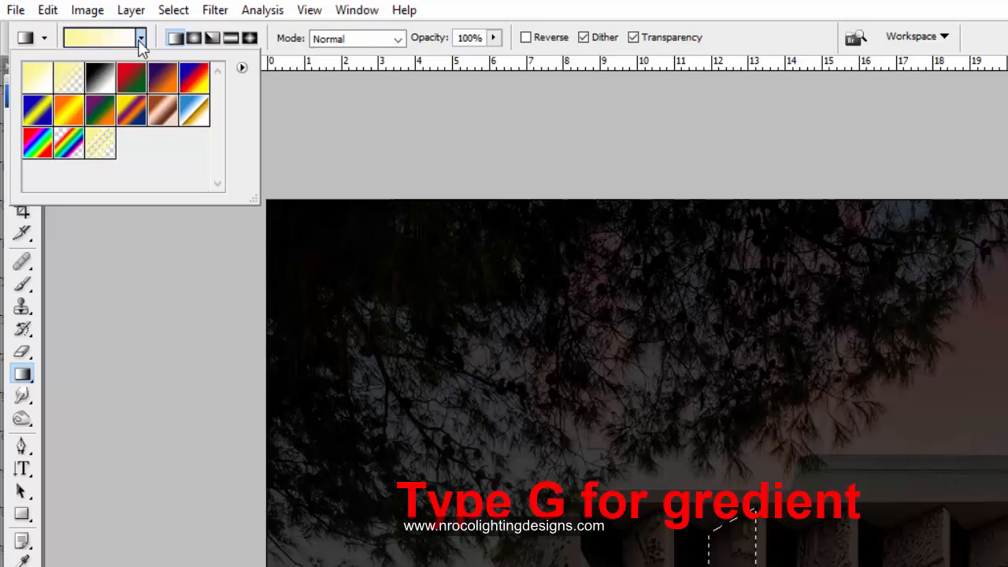
left_click(71, 83)
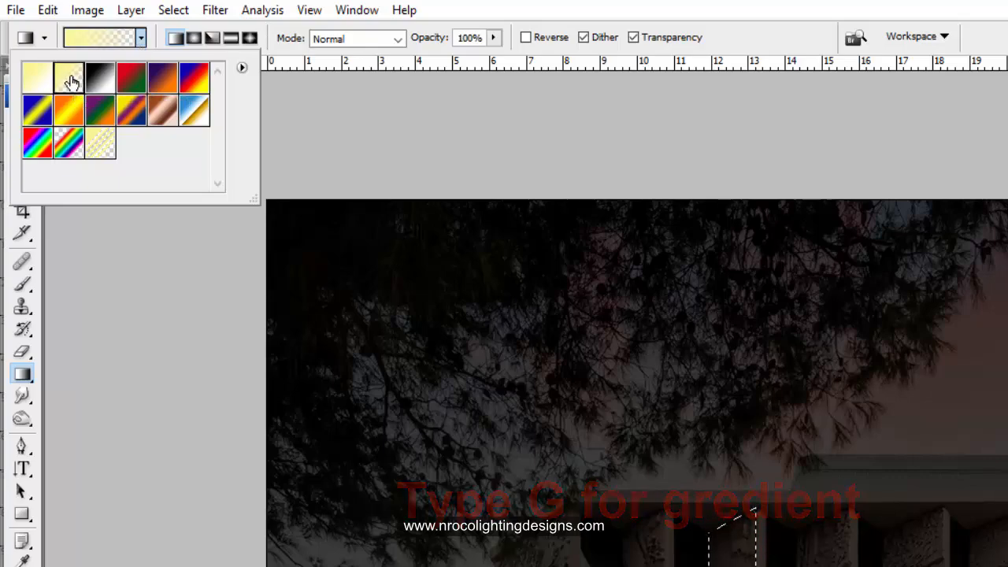
left_click(758, 3)
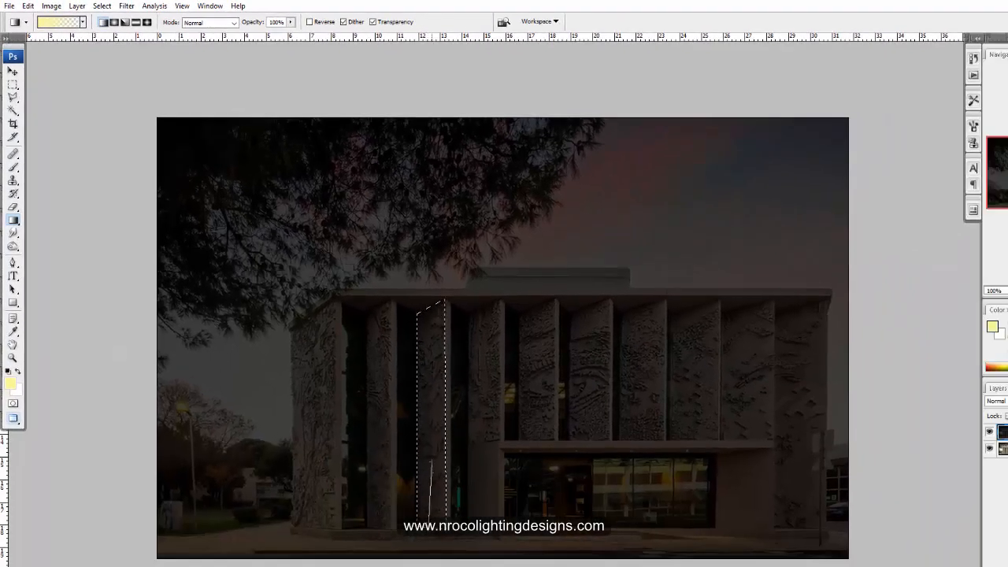
- Try filling the selected facade panel with the yellow gradient from its base upward on the Background copy layer, and deselect
left_click_drag(432, 460, 423, 314)
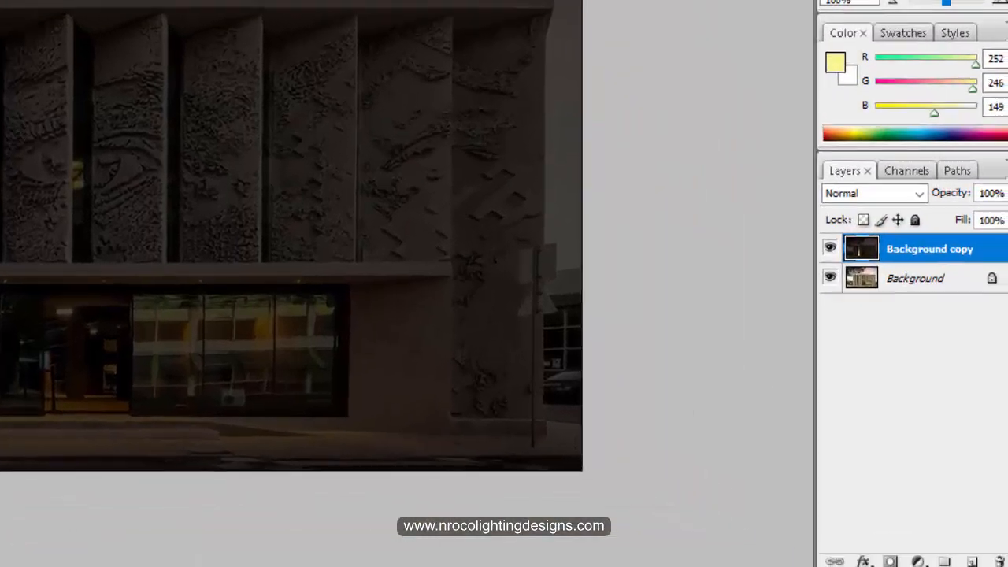
left_click(987, 117)
mouse_move(989, 147)
left_mouse_down()
mouse_move(953, 147)
mouse_move(988, 161)
mouse_move(997, 152)
left_mouse_up()
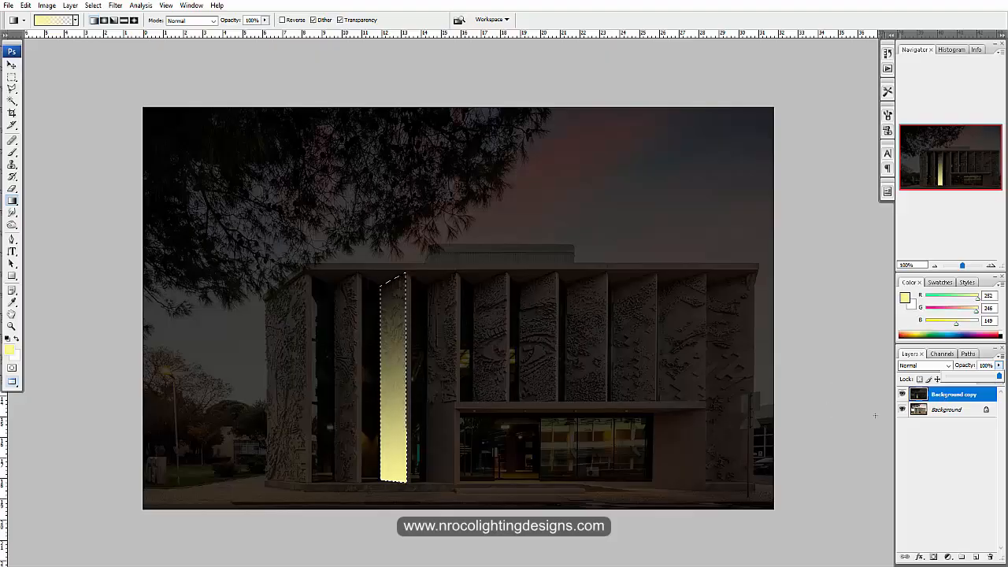
left_click(352, 322)
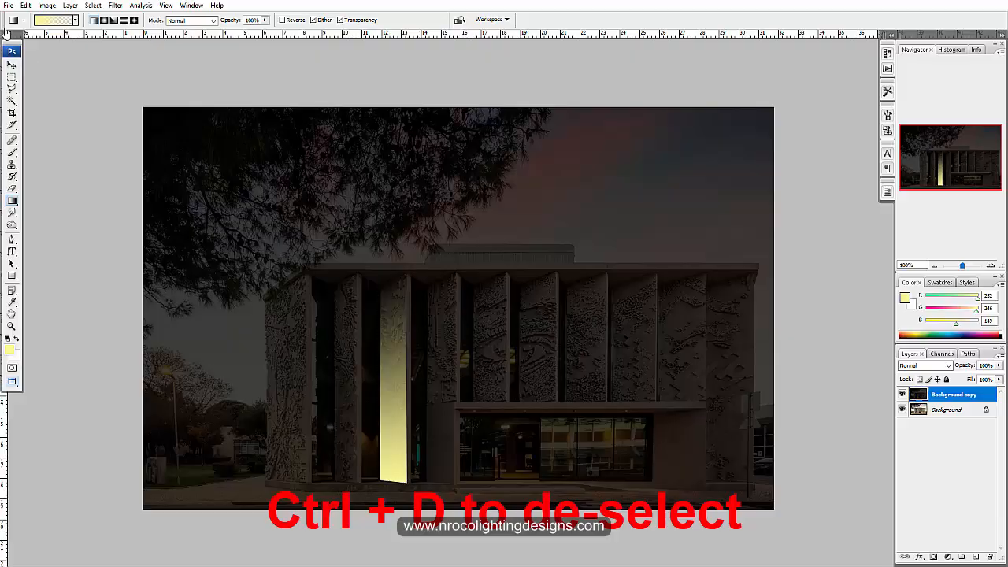
- Undo the deselection and the gradient fill on the Background copy layer, keeping the panel selected
left_click(46, 6)
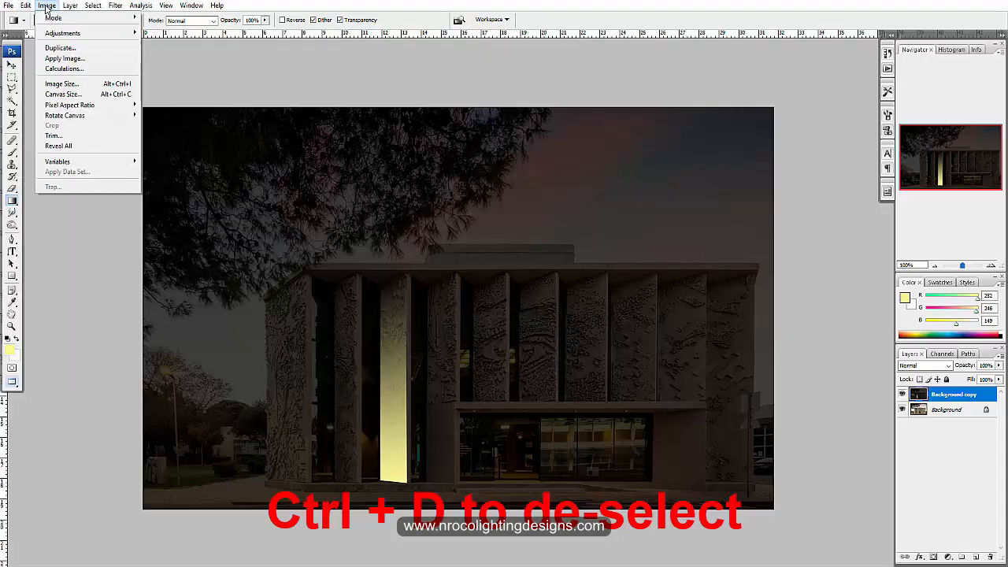
left_click(28, 7)
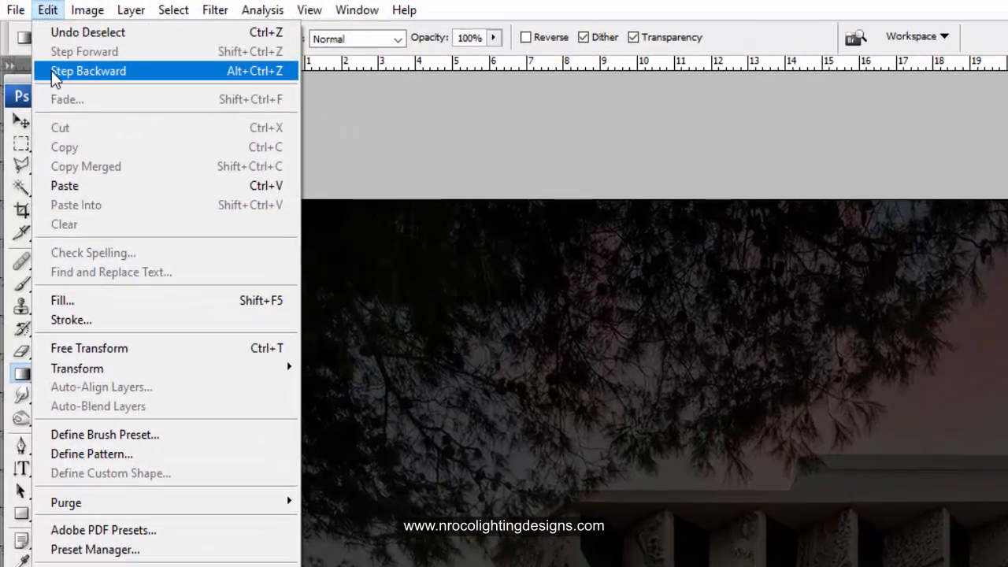
left_click(51, 70)
left_click(47, 10)
left_click(51, 70)
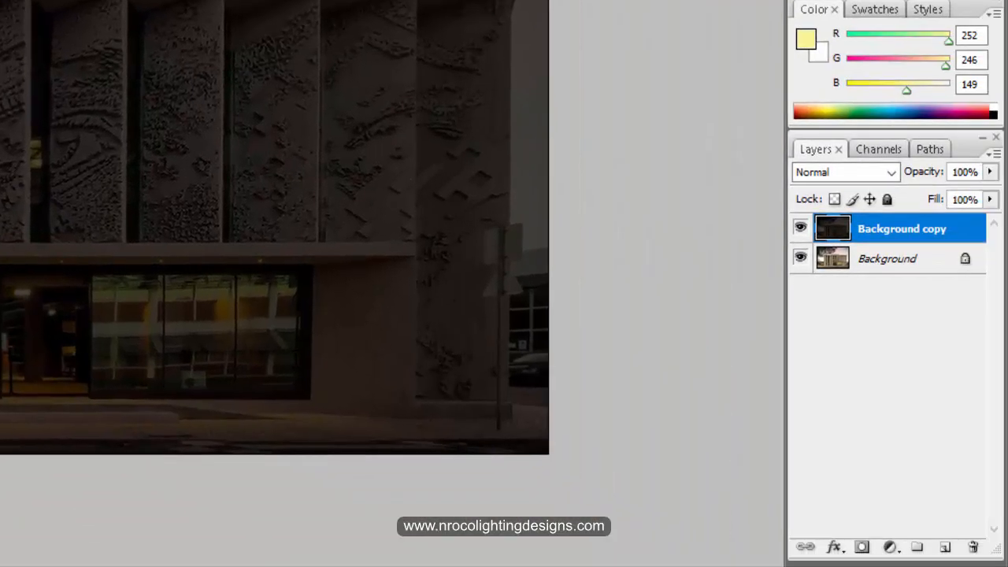
- Create a new layer, fill the selected panel with the yellow gradient from its base upward, and deselect
left_click(947, 549)
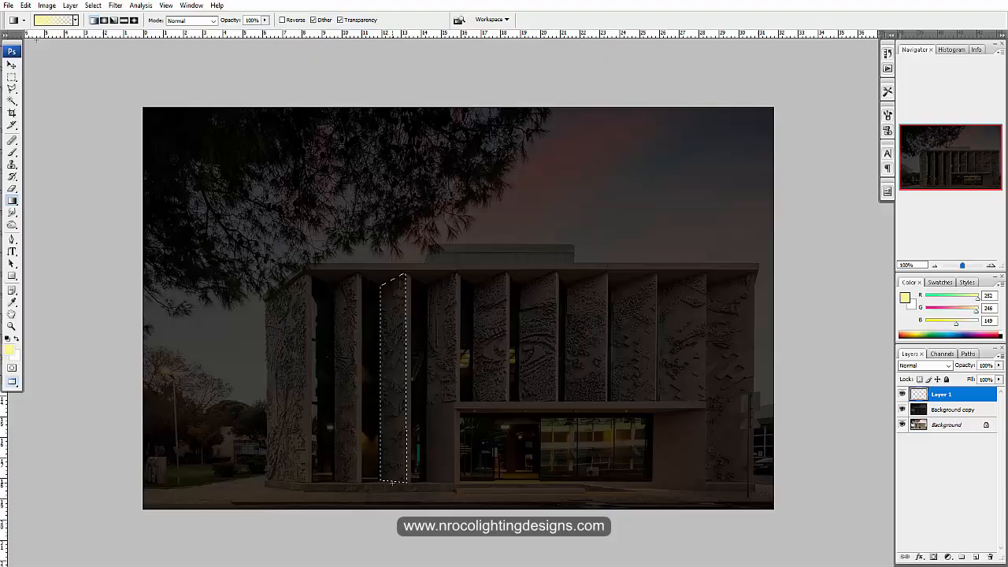
left_click_drag(391, 478, 392, 281)
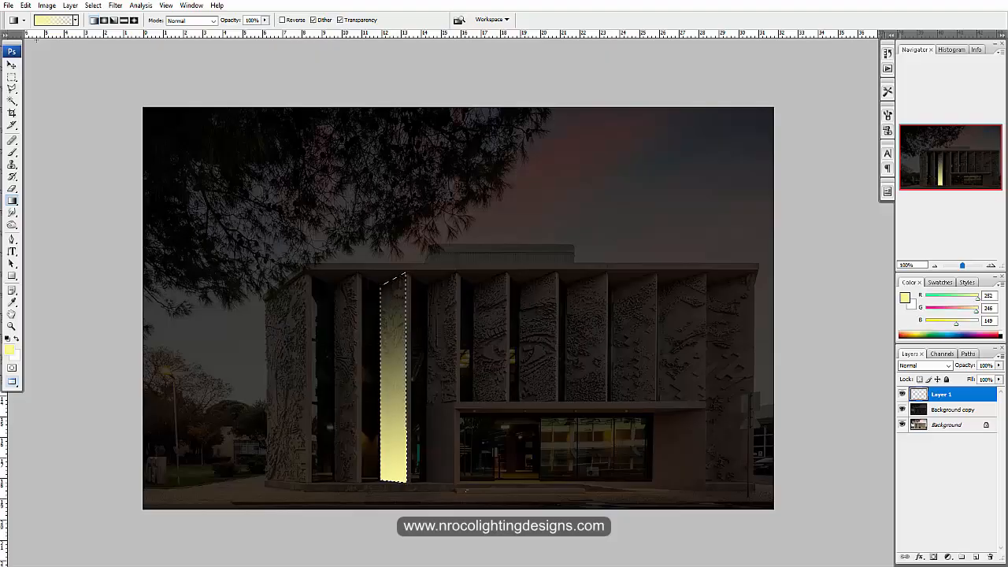
key("ctrl+d")
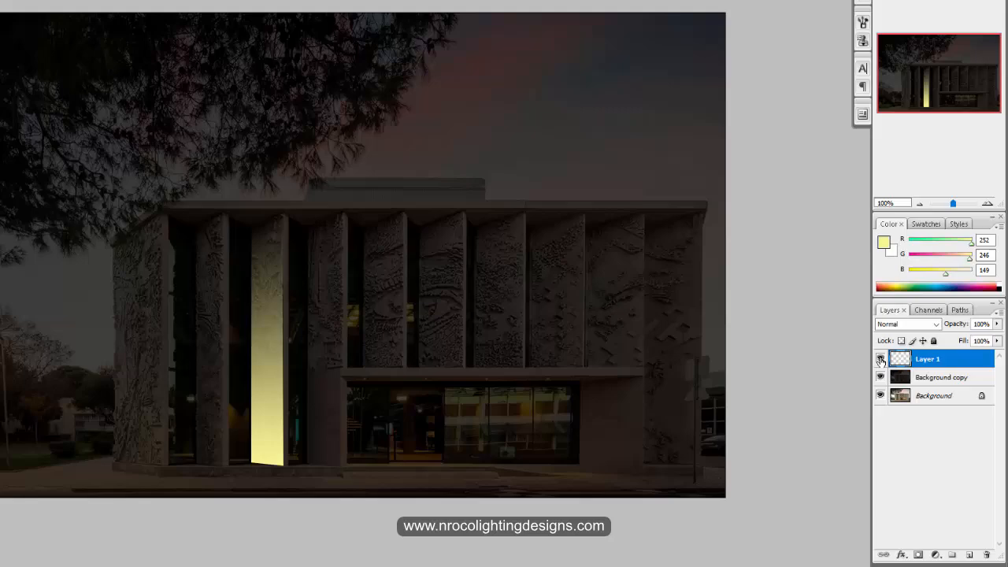
- Compare the image with the gradient layer hidden and shown, and set that layer's blend mode to Overlay
left_click(903, 394)
left_click(902, 395)
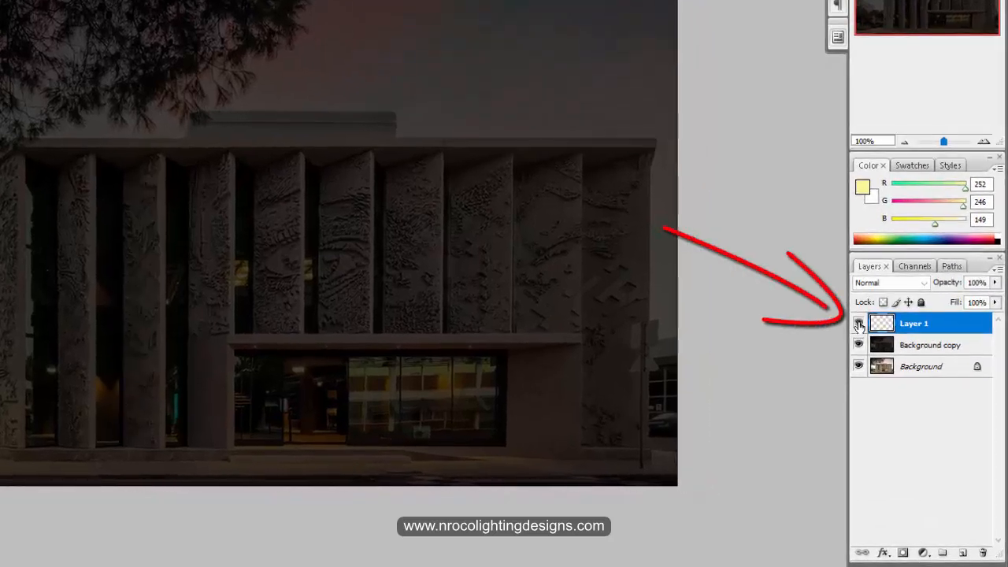
left_click(858, 324)
left_click(859, 325)
left_click(859, 325)
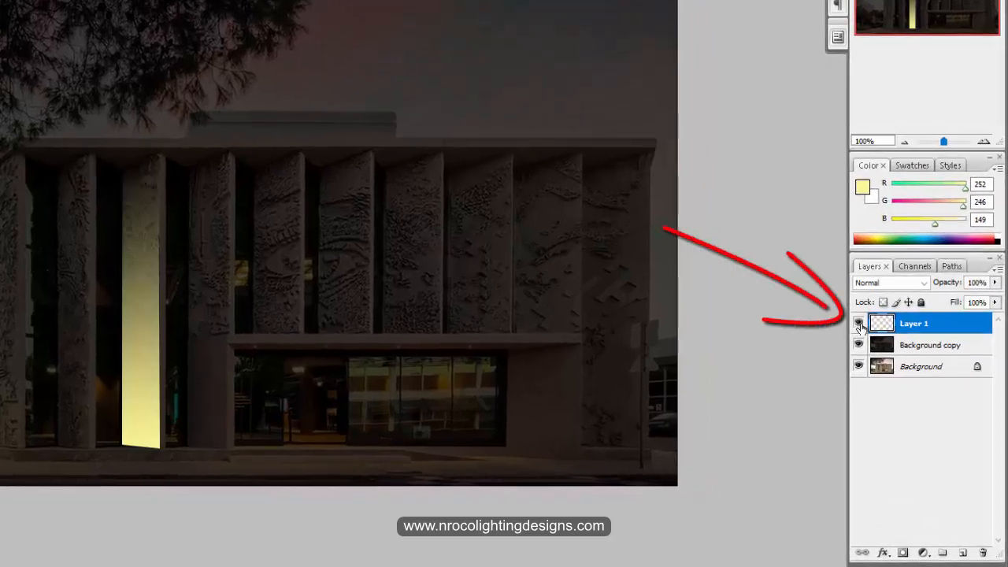
left_click(911, 285)
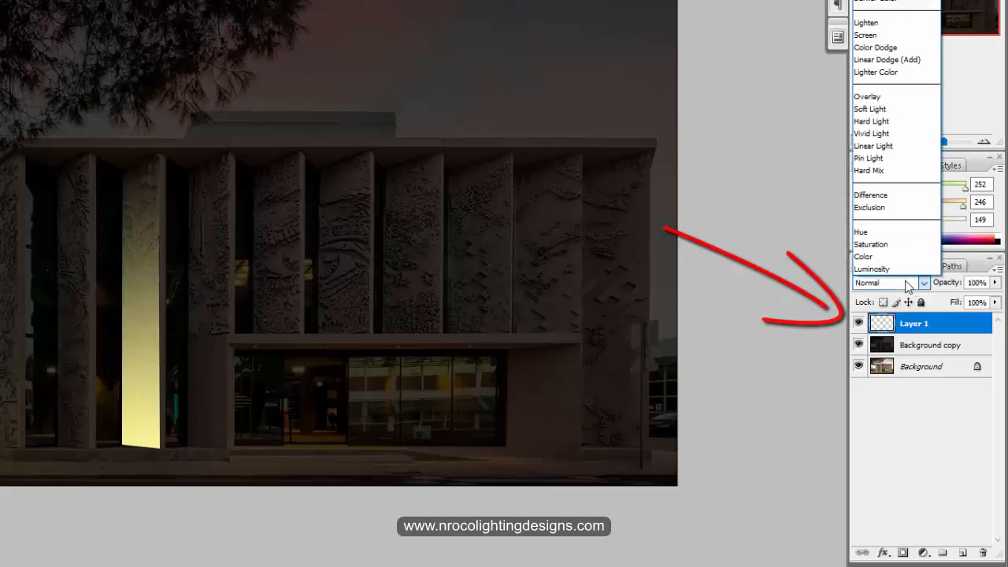
left_click(867, 96)
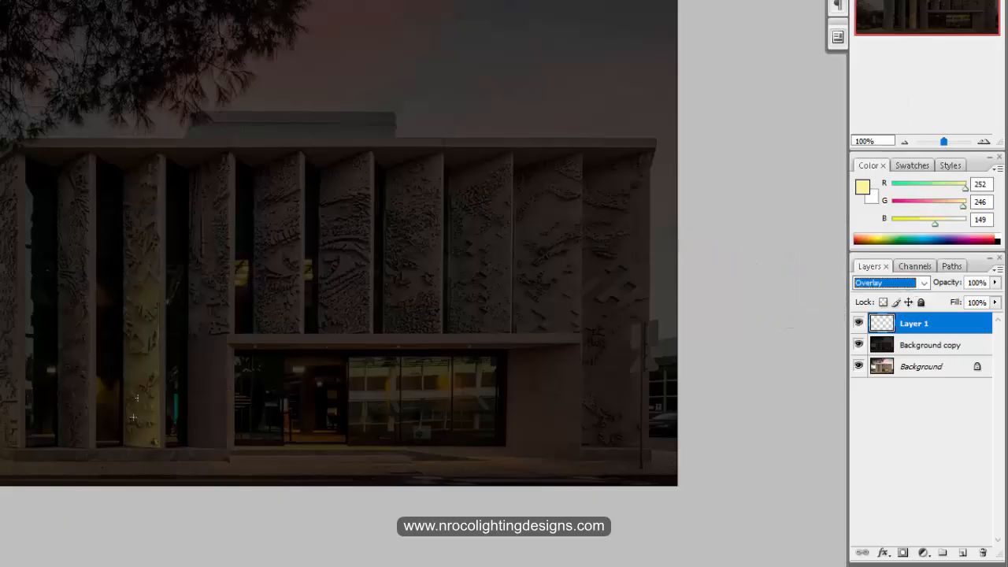
- Set Layer 1's blend mode back to Normal, with its opacity at 100%
left_click(900, 285)
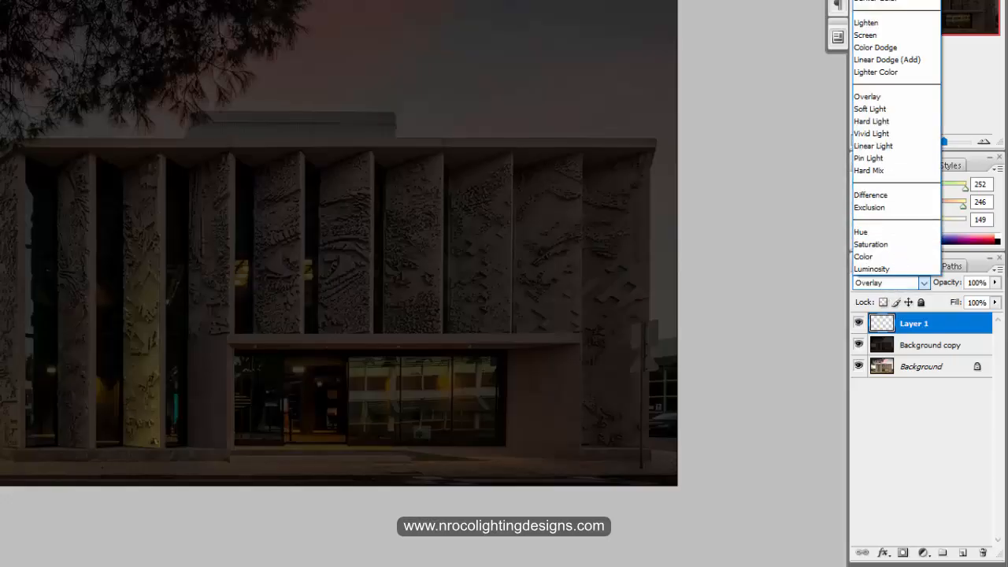
left_click(866, 0)
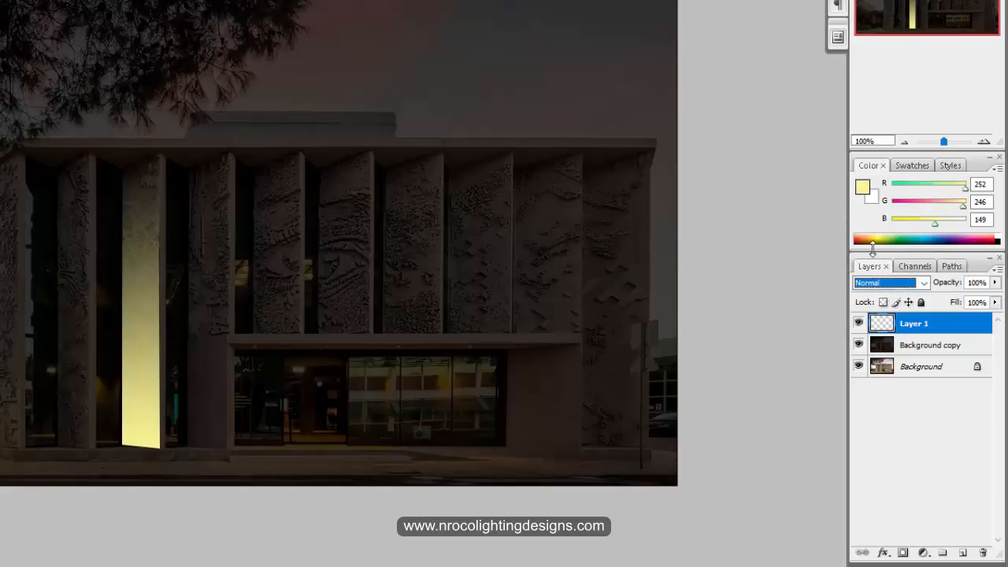
left_click(994, 282)
mouse_move(995, 296)
left_mouse_down()
mouse_move(966, 300)
mouse_move(995, 298)
left_mouse_up()
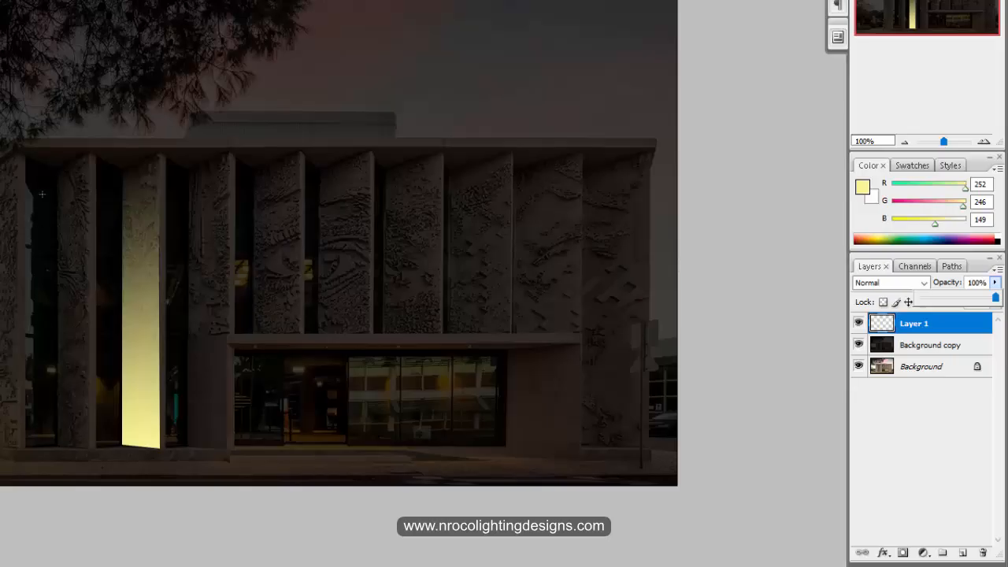
- On the Background copy layer, outline the facade panel left of the lit one with the Polygonal Lasso and copy it to a new layer
left_click(918, 351)
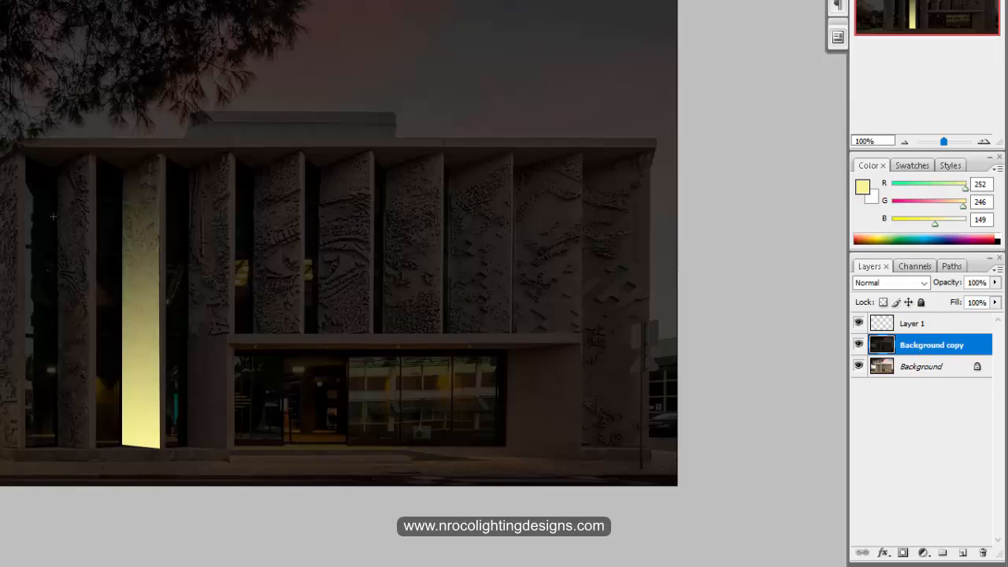
left_click(55, 166)
left_click(90, 151)
left_click(90, 447)
left_click(55, 446)
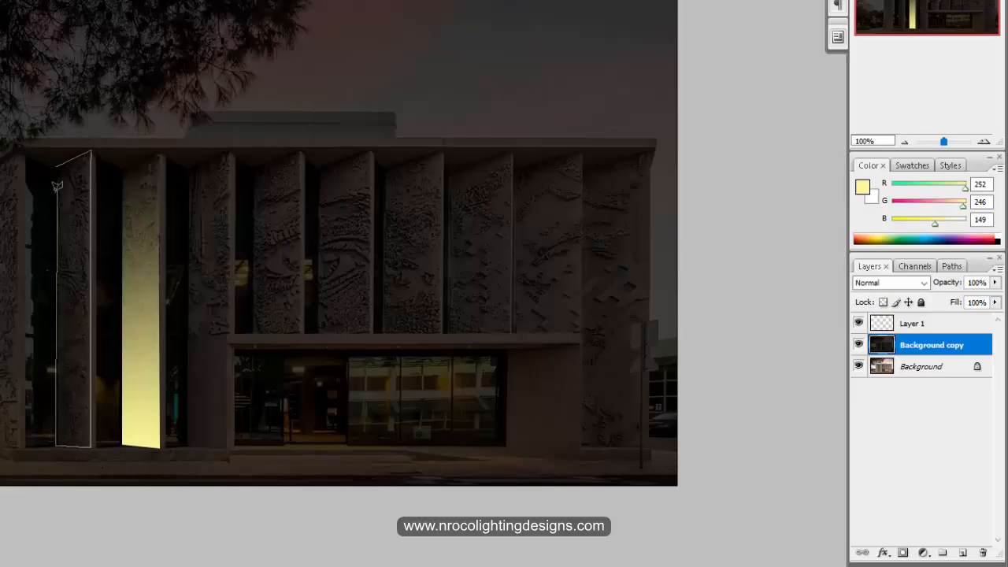
left_click(56, 166)
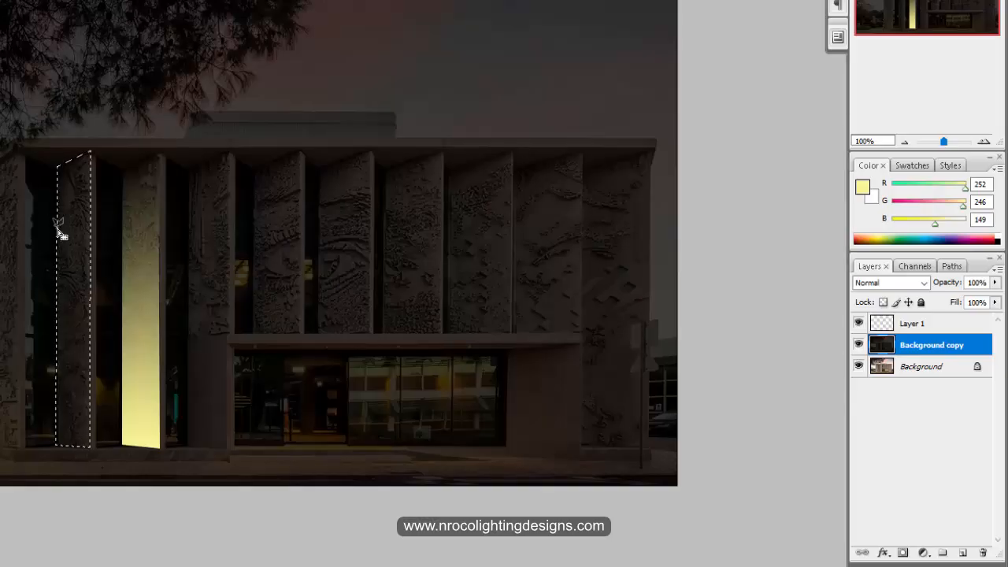
right_click(69, 234)
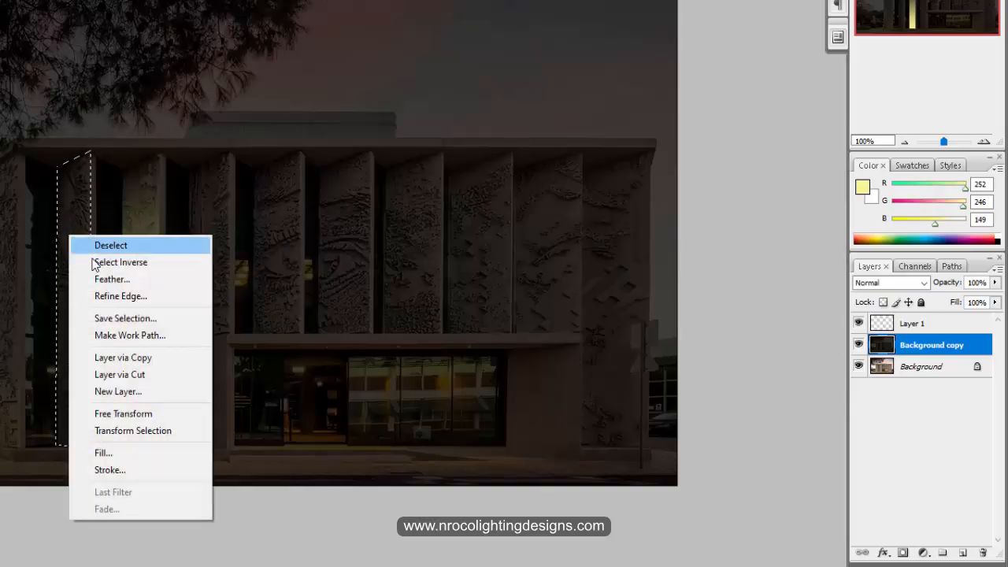
left_click(106, 358)
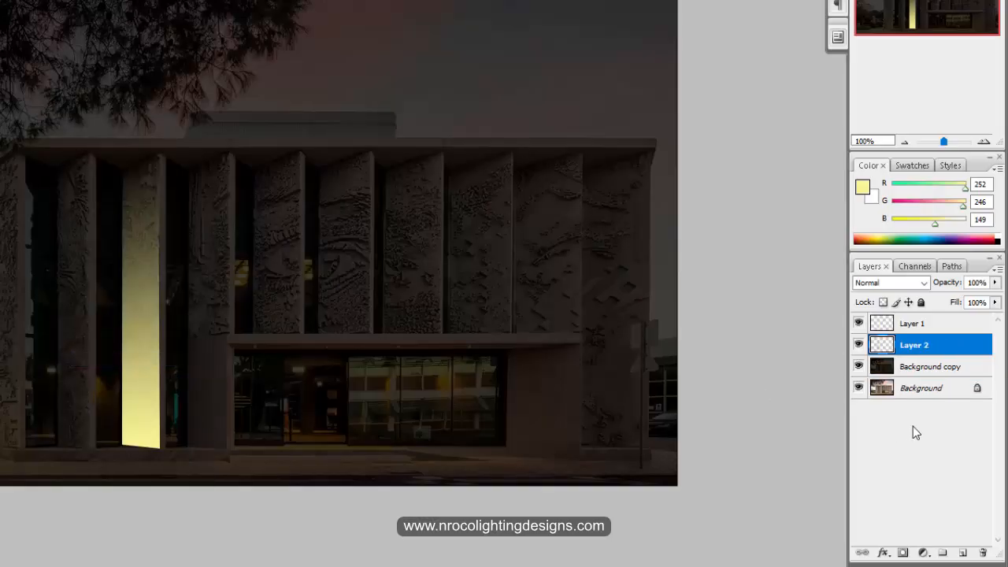
- Hide the Background copy layer, compare the image with Layer 2 hidden and shown, and show Background copy again
left_click(858, 367)
left_click(859, 345)
left_click(859, 345)
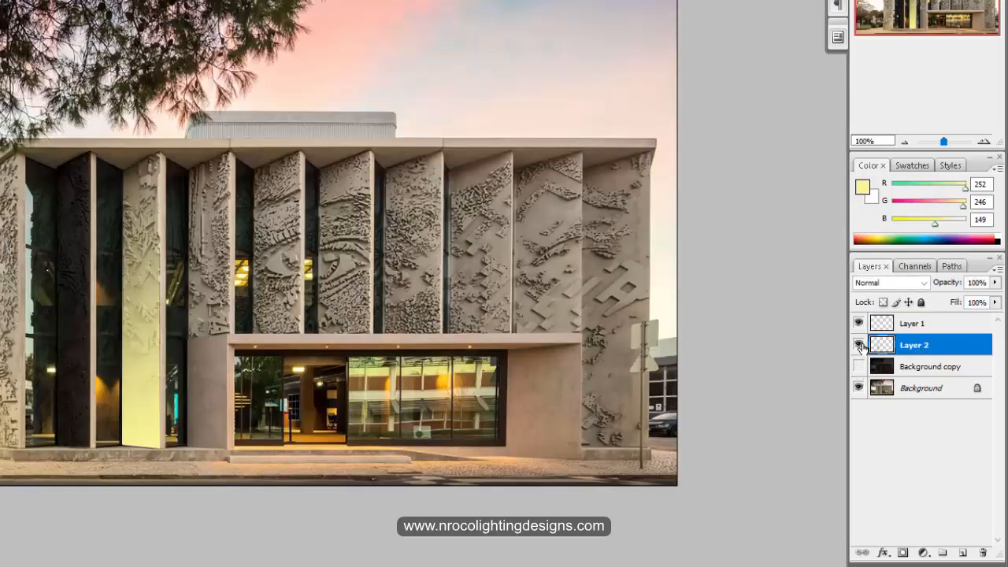
left_click(859, 345)
left_click(859, 344)
left_click(858, 367)
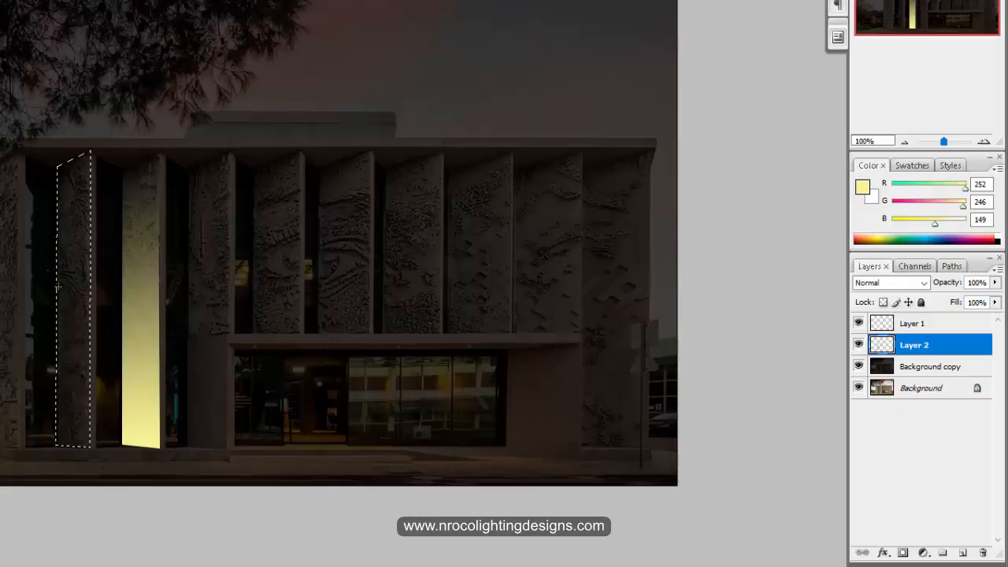
- Fill the selected panel on Layer 2 with the yellow gradient from its left edge across to the right, undoing the first two tries
left_click_drag(75, 286, 76, 285)
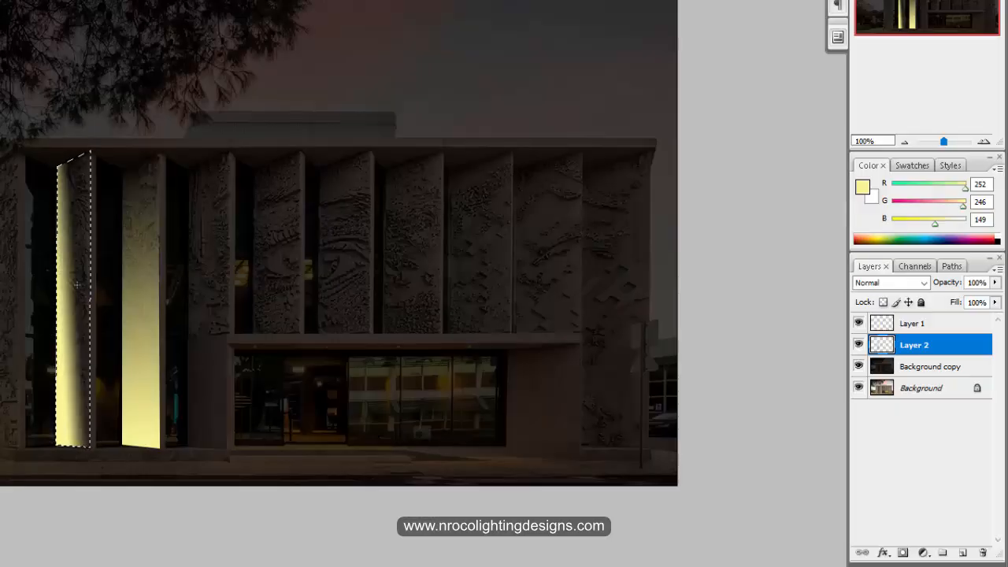
key("ctrl+z")
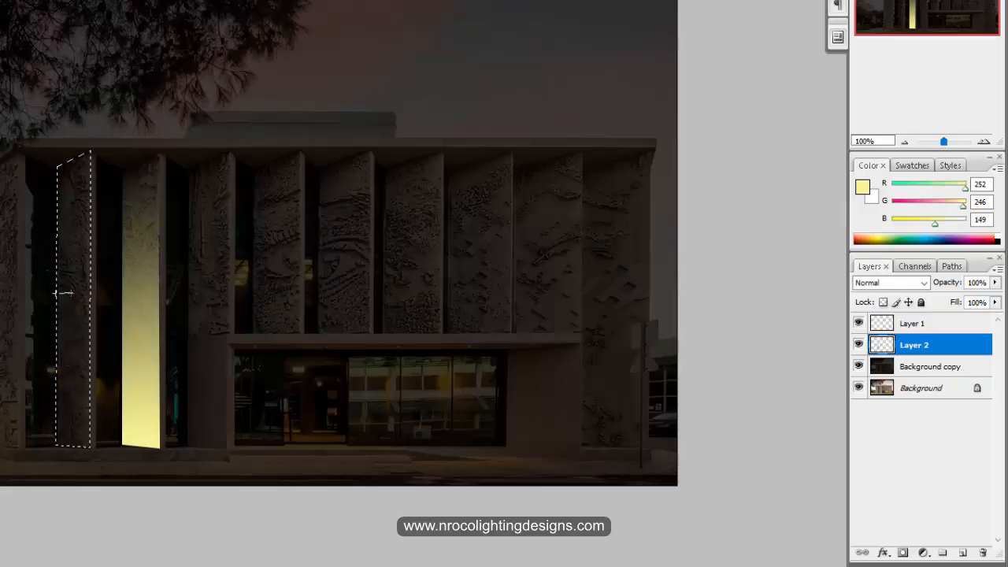
left_click_drag(55, 293, 73, 292)
key("ctrl+z")
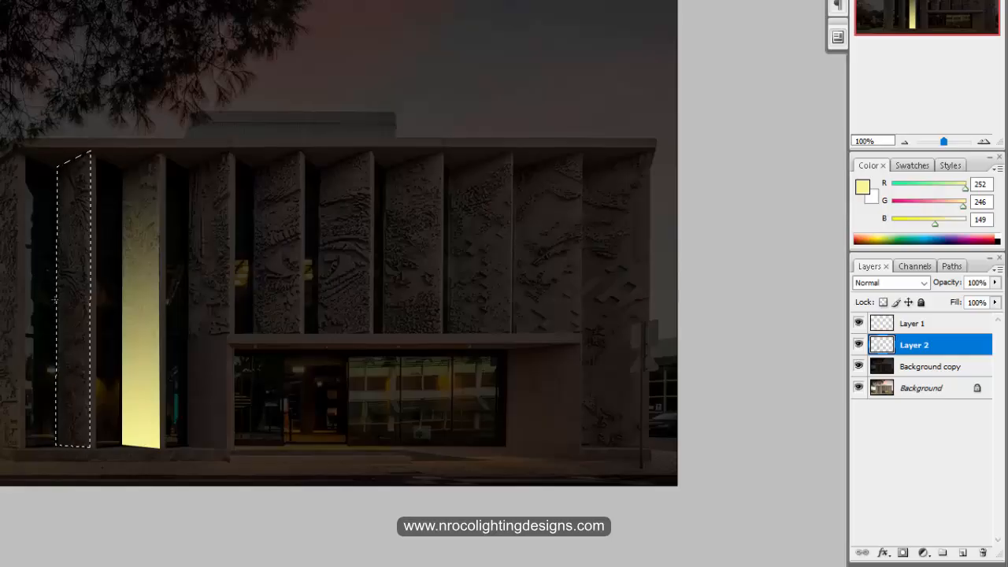
left_click_drag(53, 299, 88, 299)
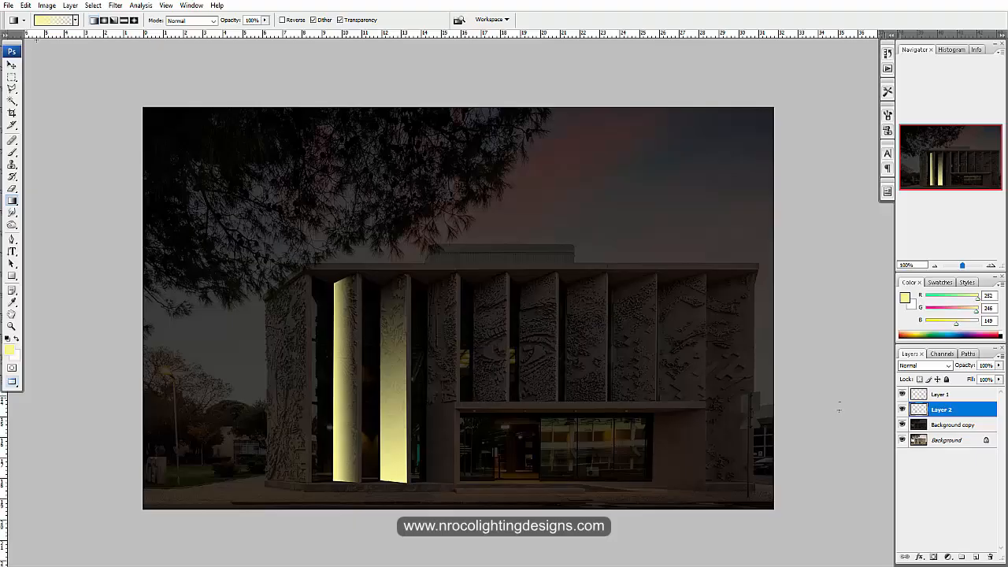
- Compare the lit panels by hiding and showing Layer 1 and Layer 2 in turn, leaving both layers shown
left_click(902, 394)
left_click(902, 394)
left_click(905, 394)
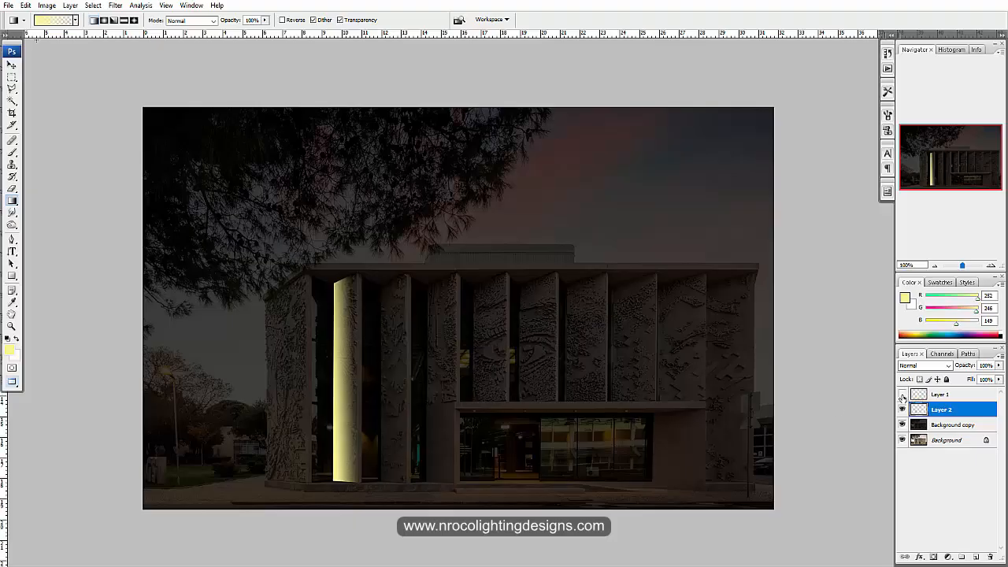
left_click(902, 395)
left_click(902, 394)
left_click(902, 394)
left_click(903, 409)
left_click(902, 410)
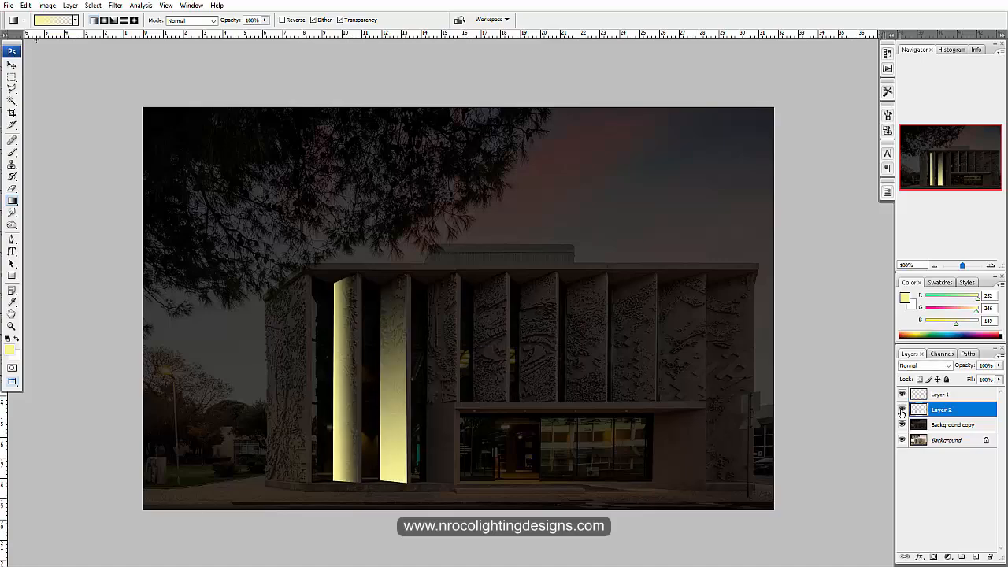
left_click(902, 410)
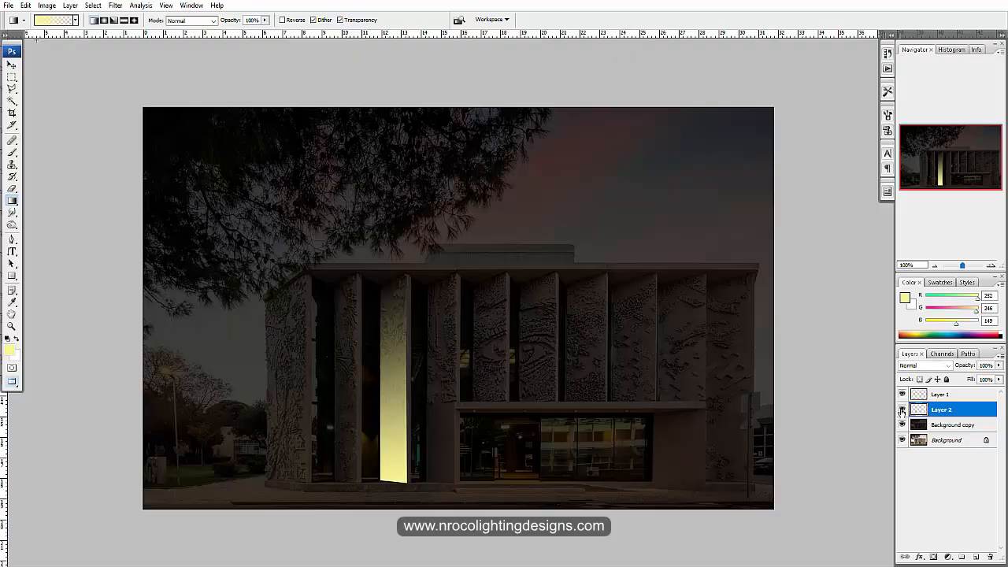
left_click(902, 409)
left_click(902, 409)
left_click(902, 409)
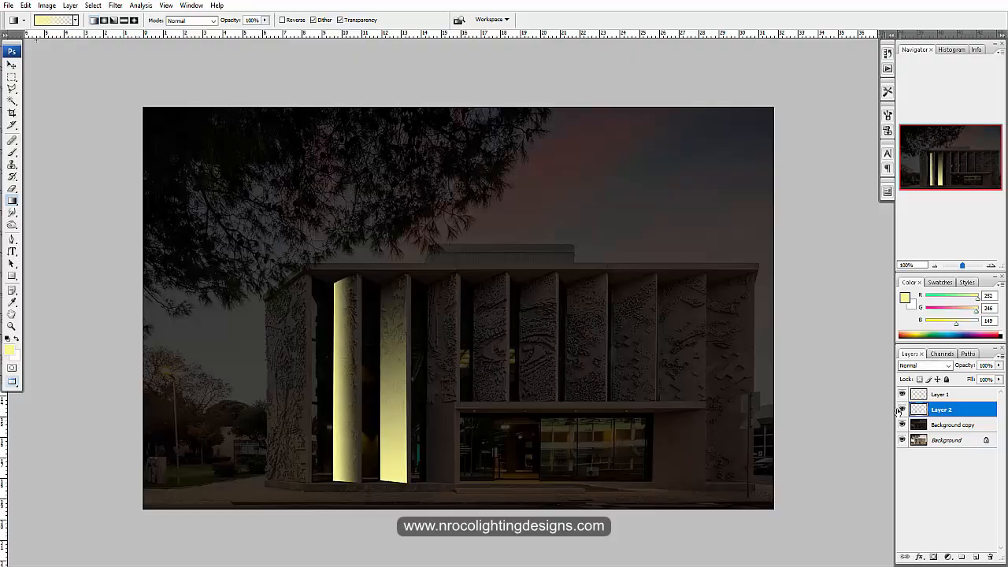
- Outline the panel right of the lit ones with the Polygonal Lasso and copy it from the Background copy layer to a new layer
left_click(15, 92)
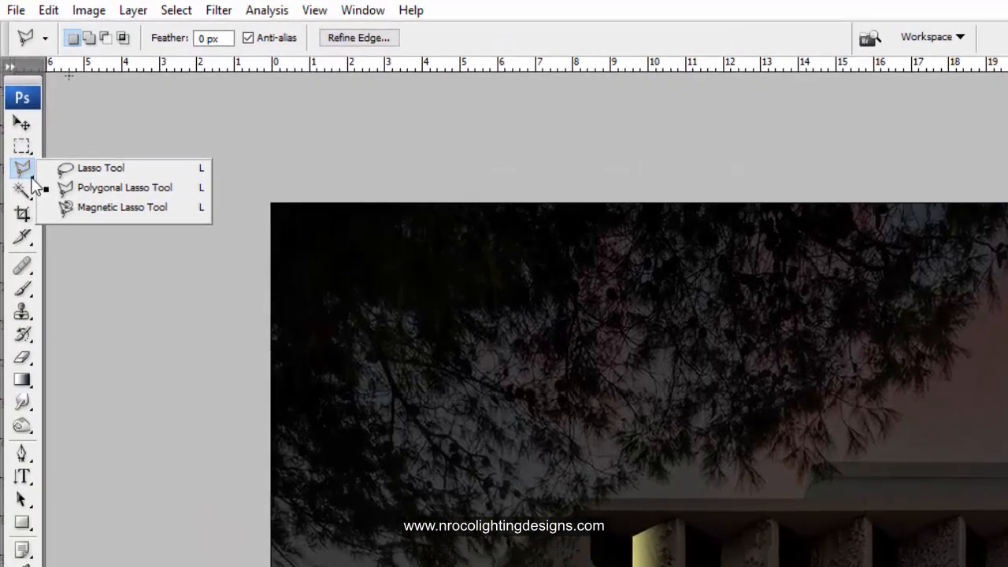
left_click(113, 191)
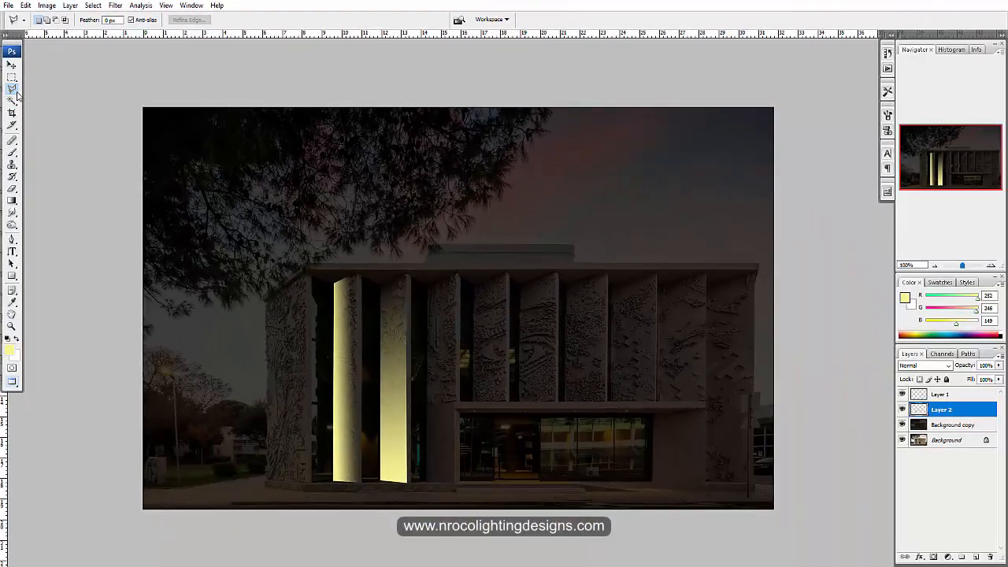
left_click(427, 282)
left_click(456, 273)
left_click(456, 481)
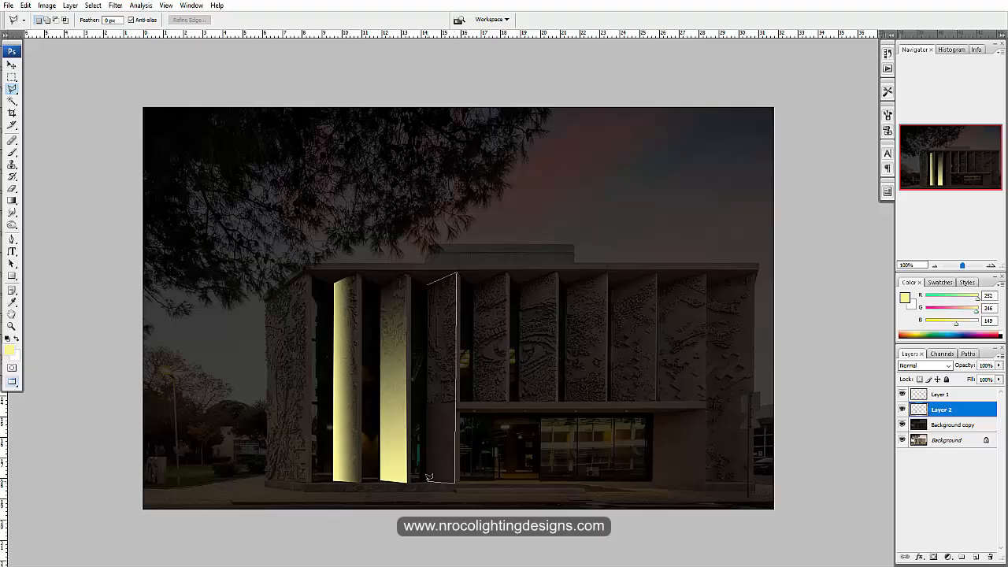
left_click(428, 281)
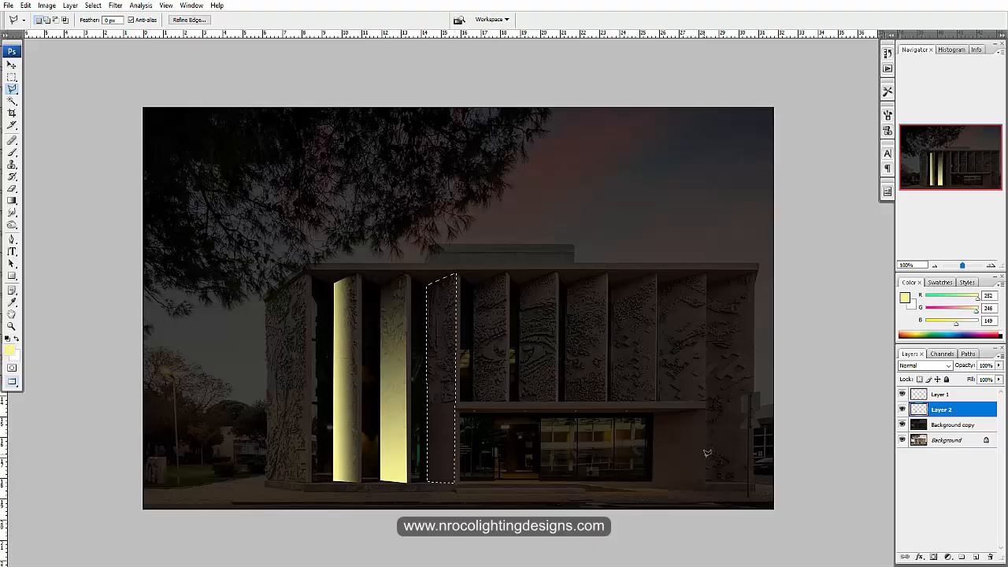
left_click(947, 427)
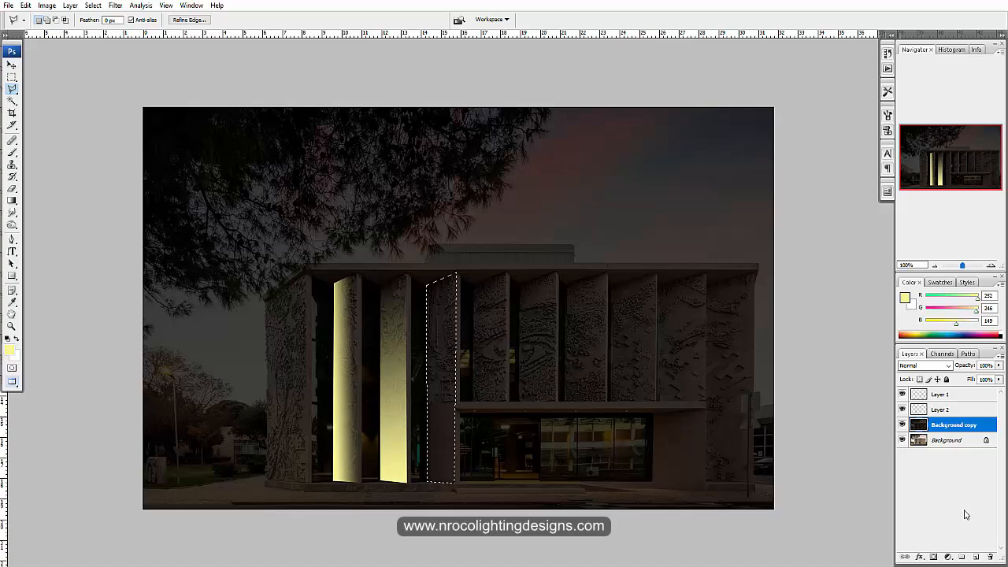
right_click(433, 383)
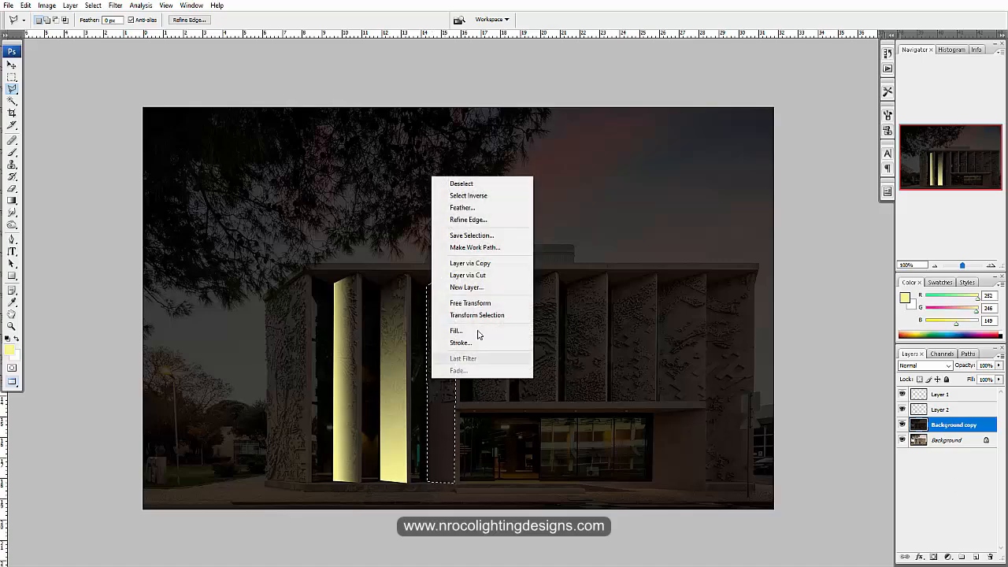
left_click(480, 264)
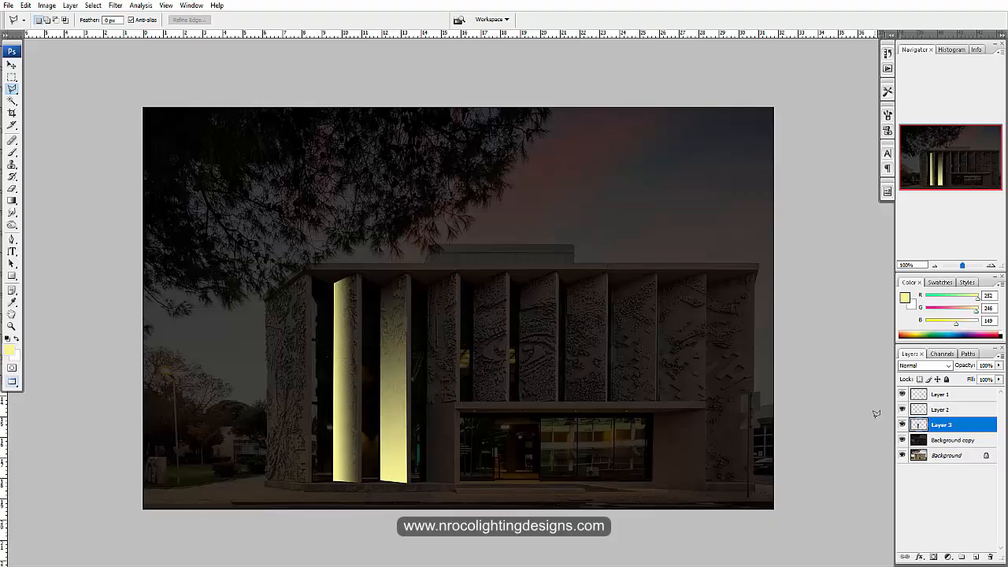
- Select Layer 3's panel, fill it with the yellow gradient from its base upward, deselect, and set the layer's opacity to 71%
left_click(918, 425, "ctrl")
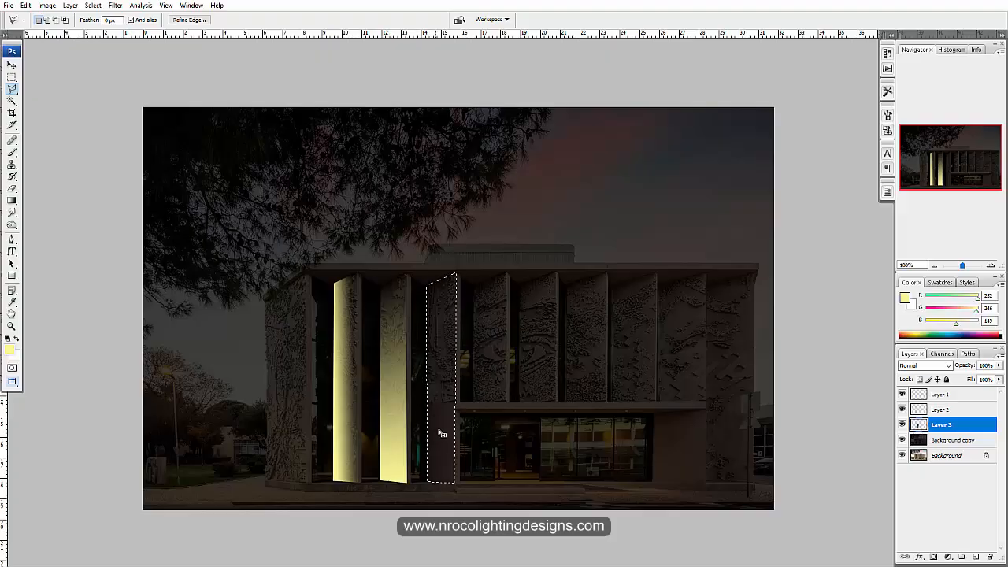
key("g")
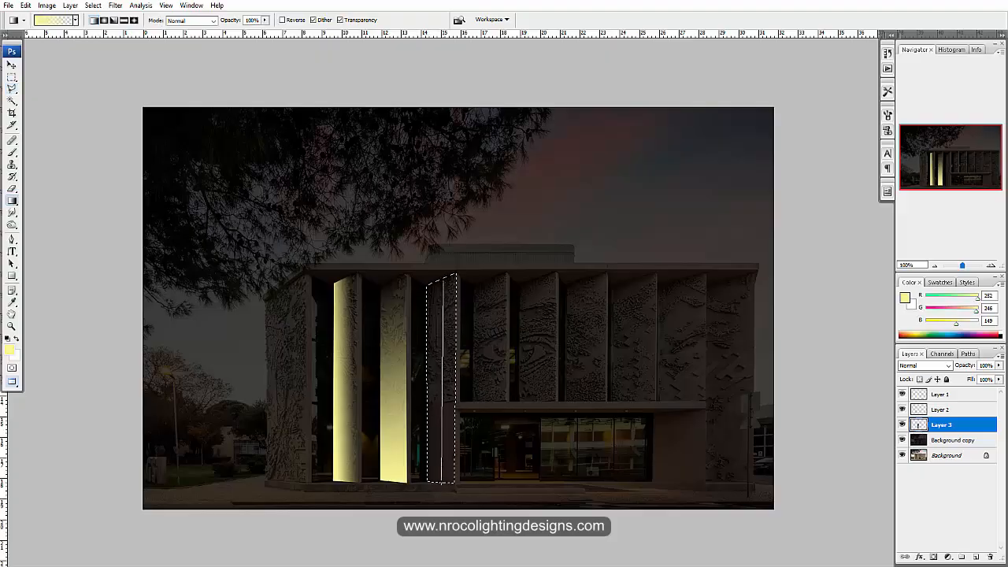
left_click_drag(442, 280, 443, 279)
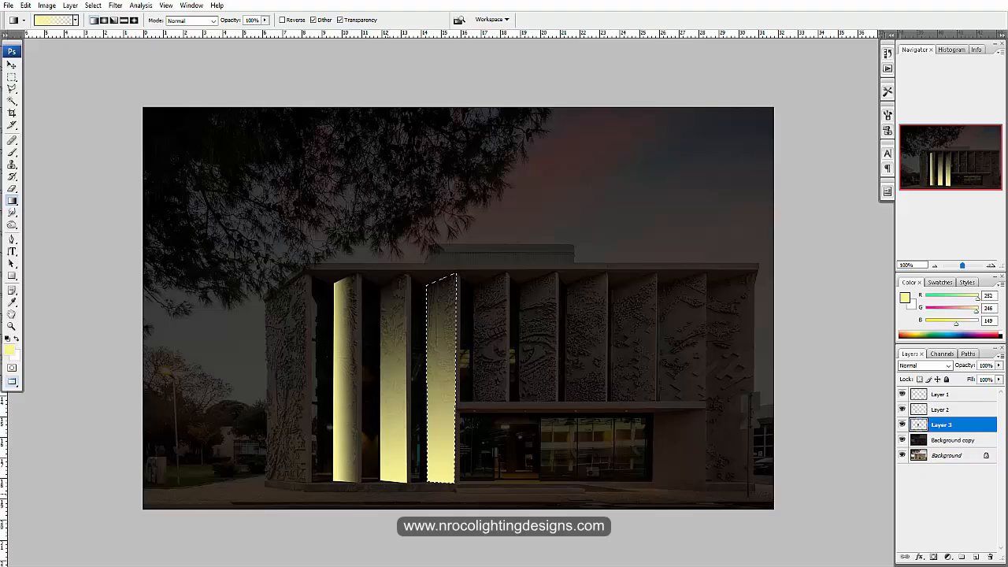
key("ctrl+d")
left_click(999, 365)
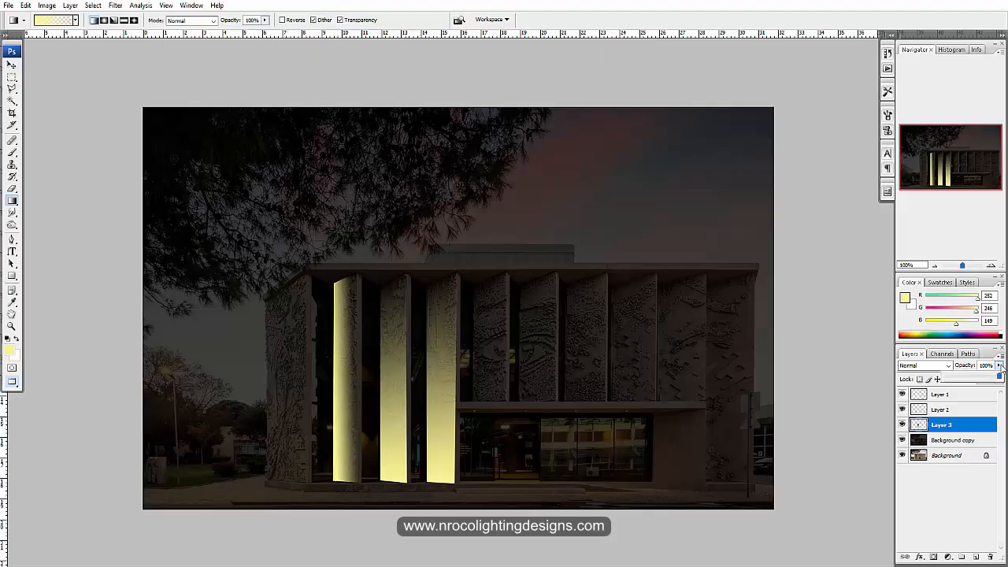
left_click_drag(999, 377, 984, 384)
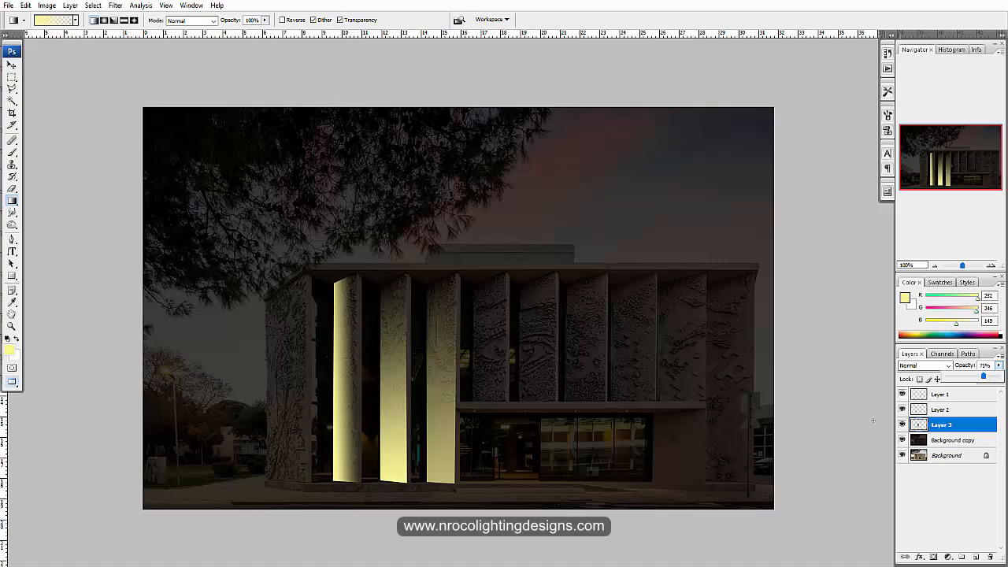
- Hide the Background copy layer and outline the leftmost facade panel on the Background layer with the Polygonal Lasso
left_click(957, 441)
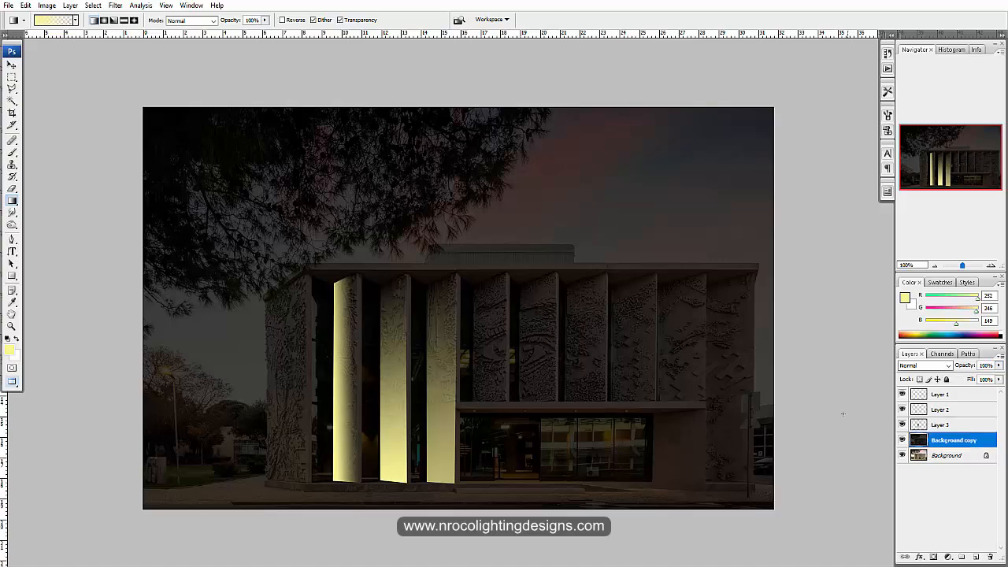
left_click(947, 455)
left_click(902, 440)
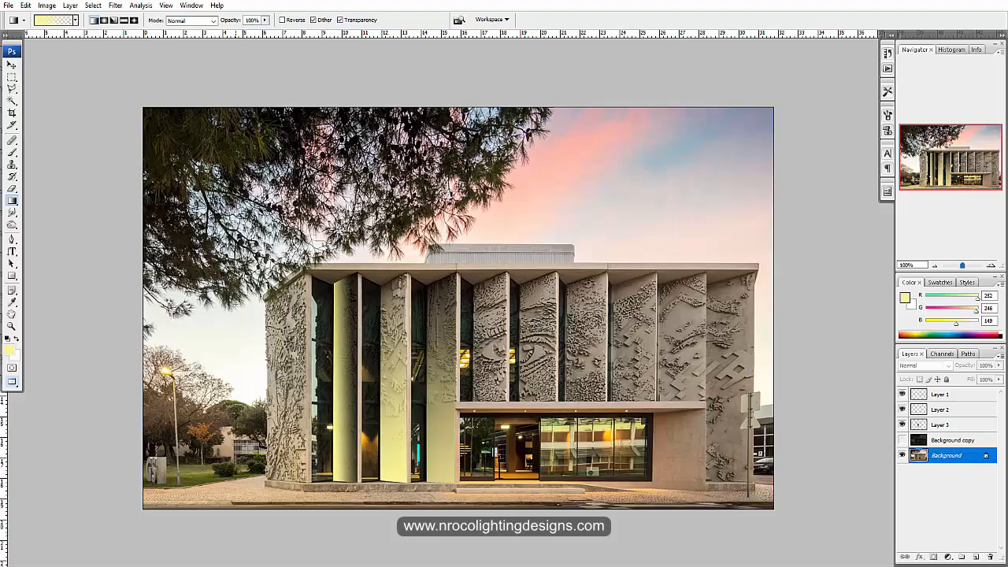
key("l")
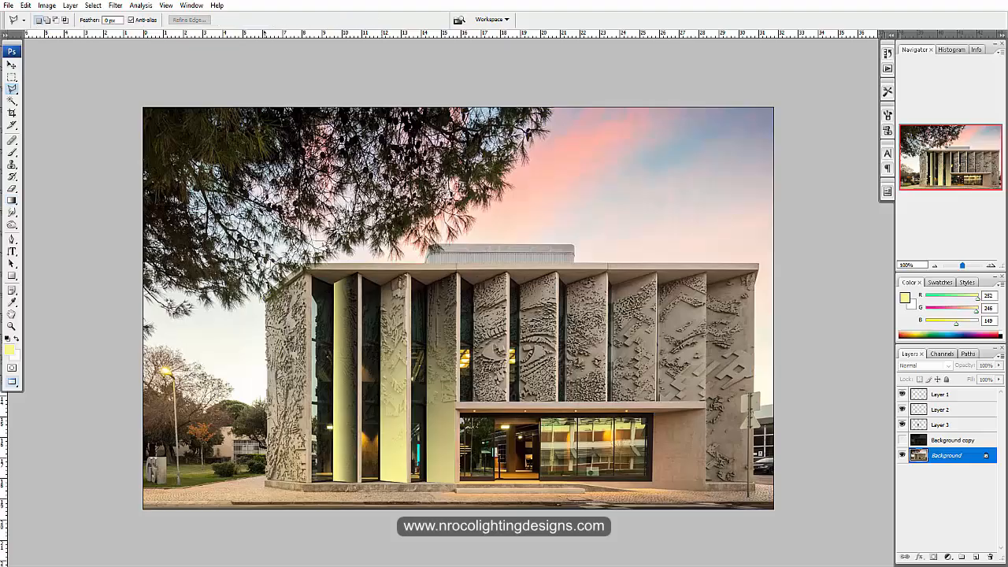
left_click(266, 298)
left_click(306, 272)
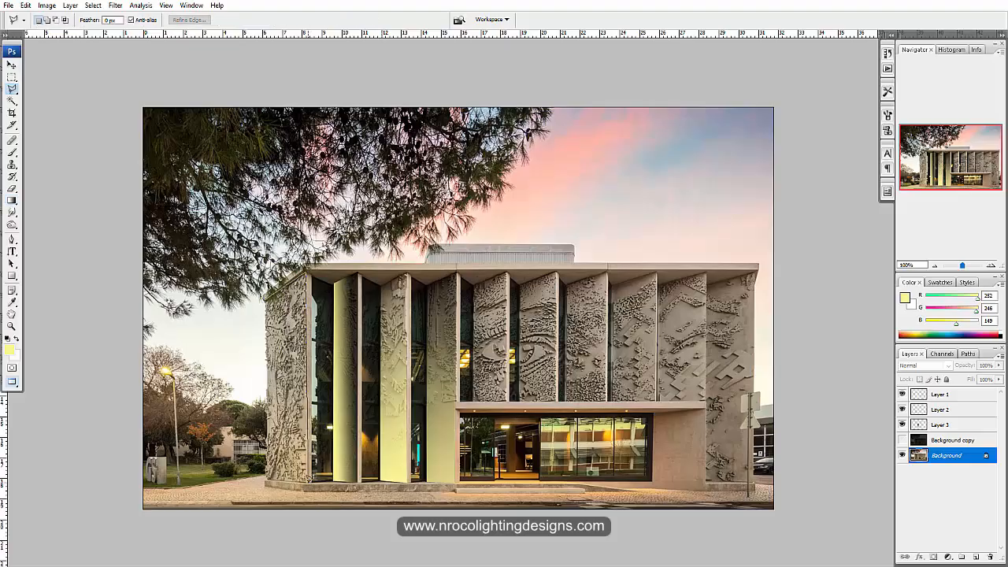
left_click(307, 482)
left_click(265, 478)
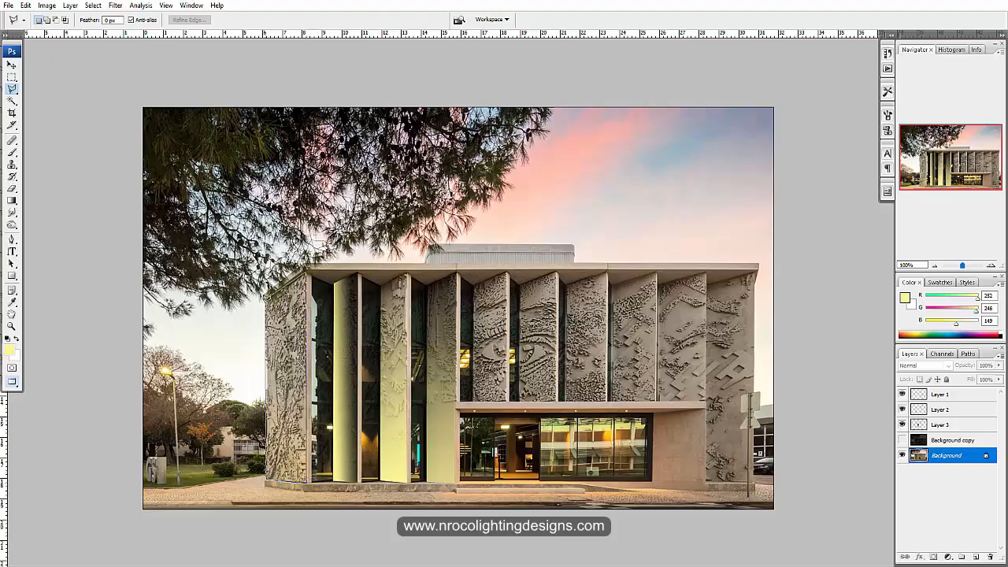
left_click(267, 298)
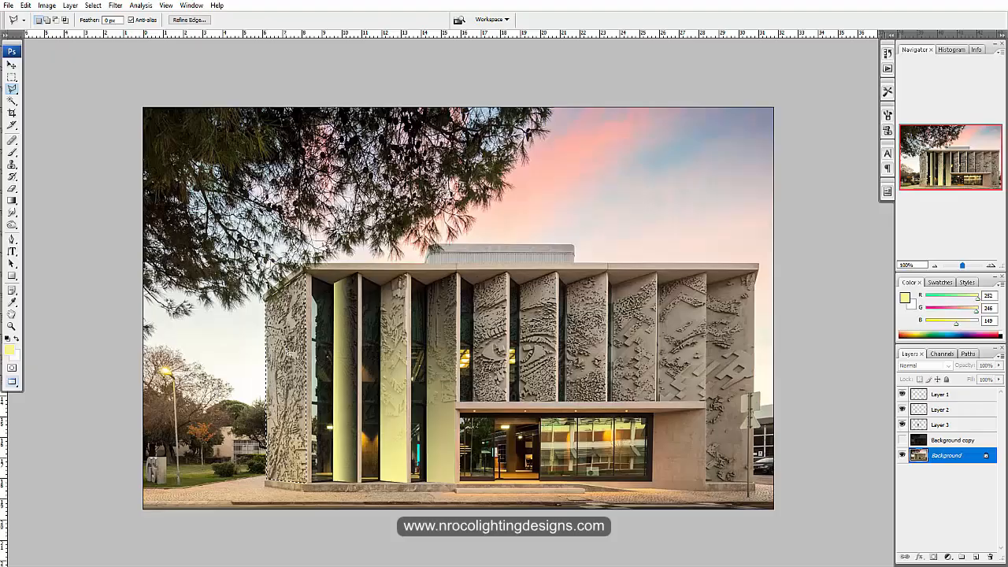
- Copy the outlined leftmost panel to a new layer, move that layer above Background copy, and show Background copy again
right_click(289, 362)
left_click(322, 436)
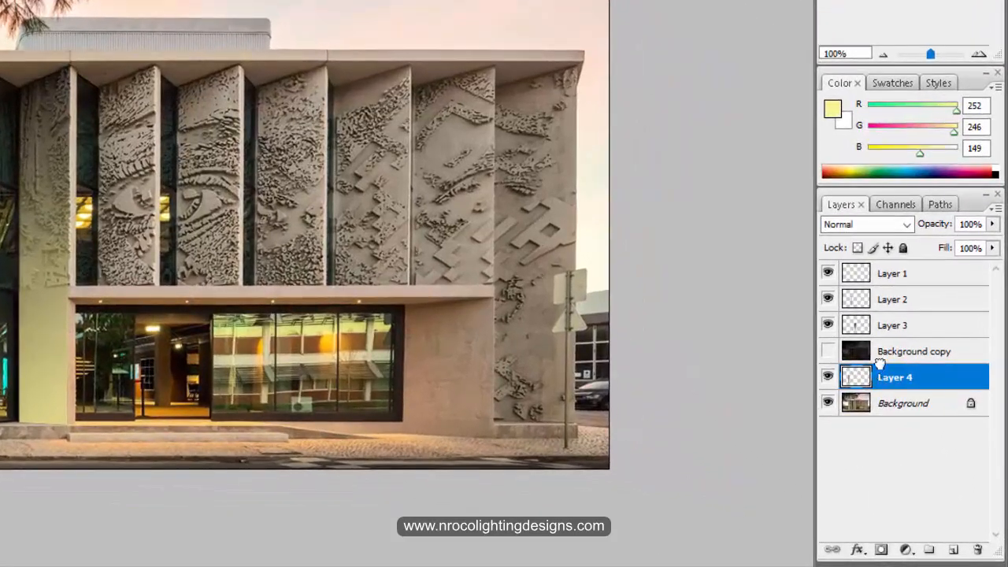
left_click_drag(908, 424, 911, 400)
left_click(828, 376)
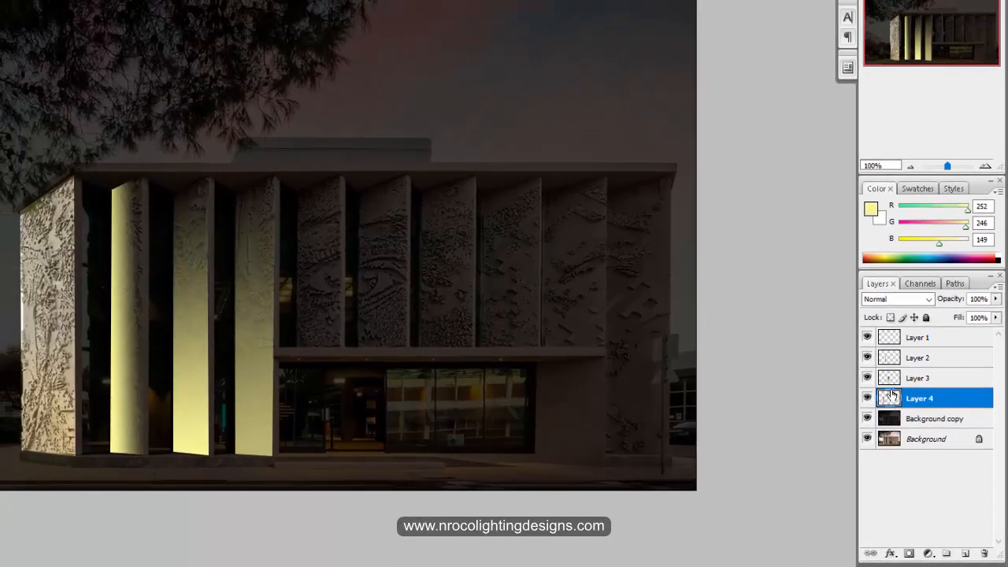
- Fill Layer 4's panel with the yellow gradient from its base upward, then deepen its shadows by raising the black input level in Levels
left_click(888, 401, "ctrl")
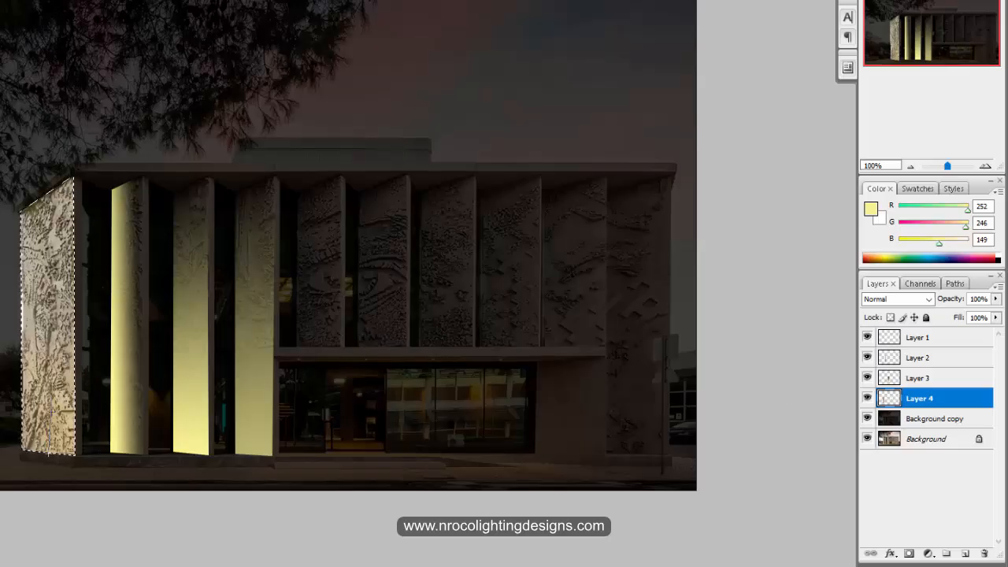
key("alt+BackSpace")
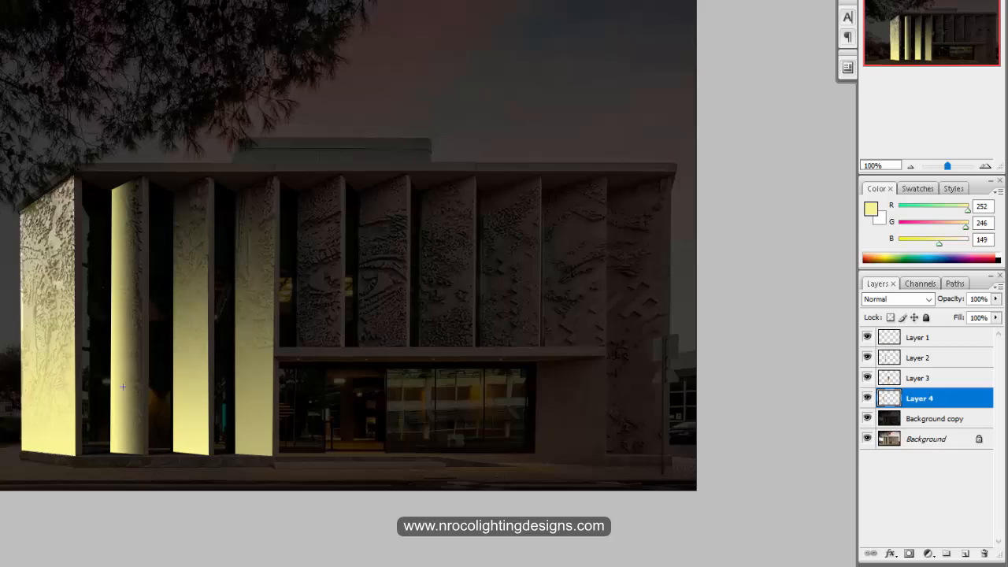
key("ctrl+l")
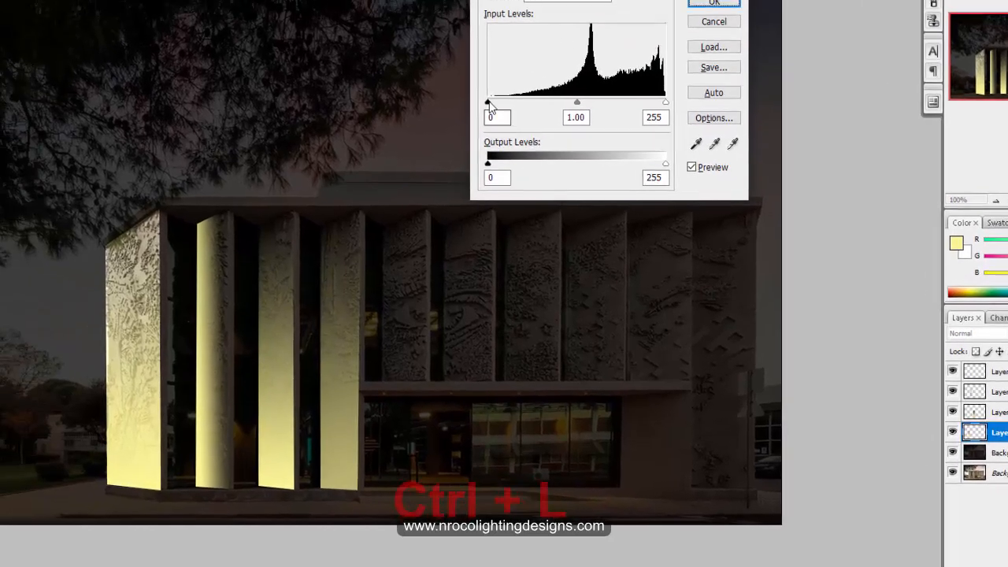
left_click_drag(402, 69, 460, 75)
mouse_move(643, 147)
left_mouse_down()
mouse_move(630, 148)
mouse_move(643, 147)
left_mouse_up()
left_click_drag(762, 202, 734, 203)
left_click(811, 41)
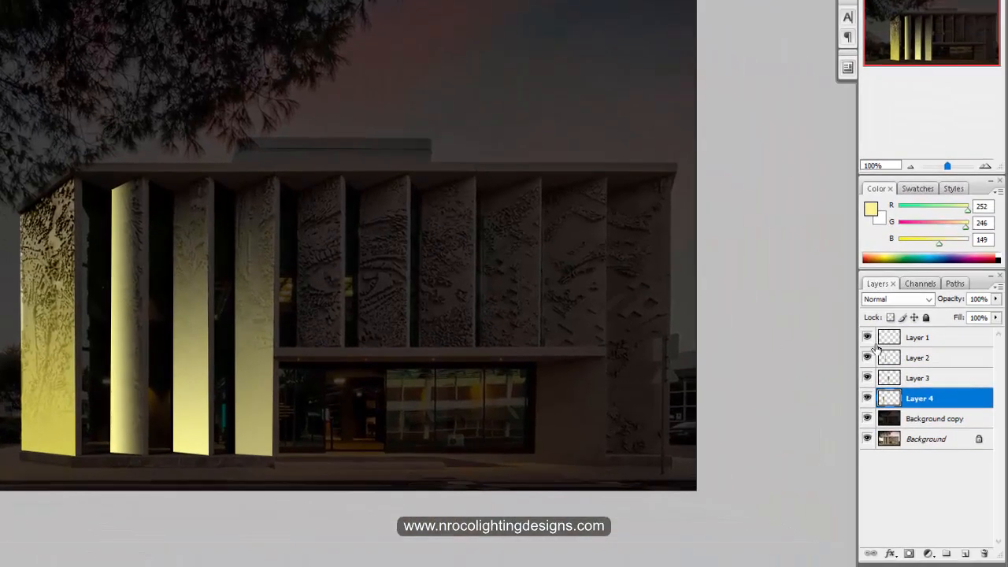
- Compare the facade with Layer 1 hidden and shown, leave it shown, and select Layer 1 to examine its lit panel
left_click(867, 338)
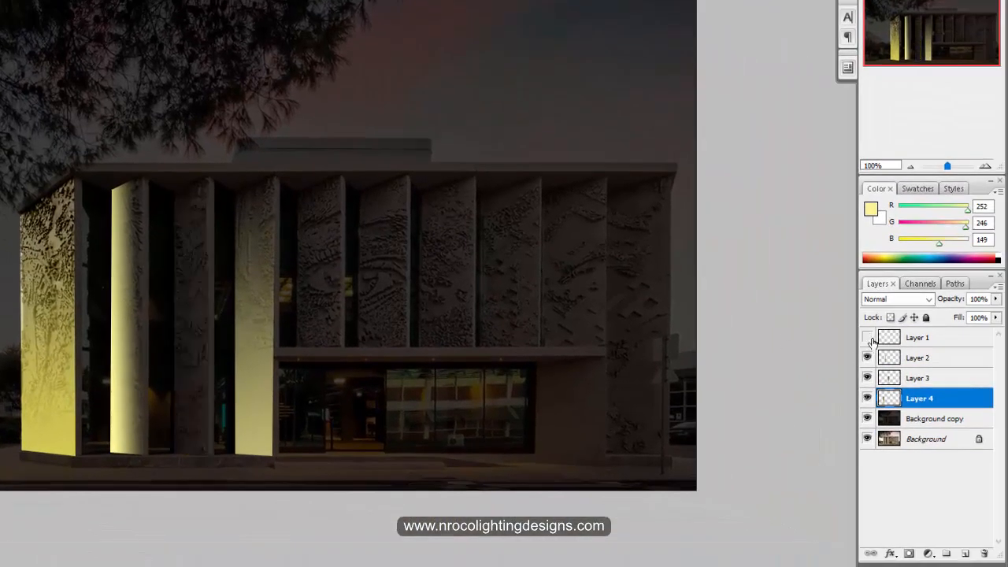
left_click(867, 338)
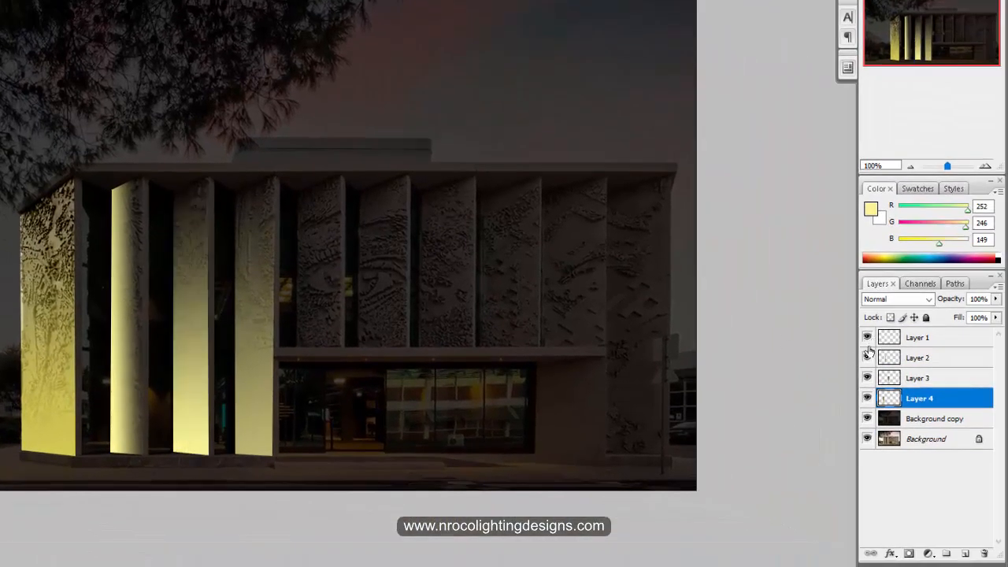
left_click(921, 338)
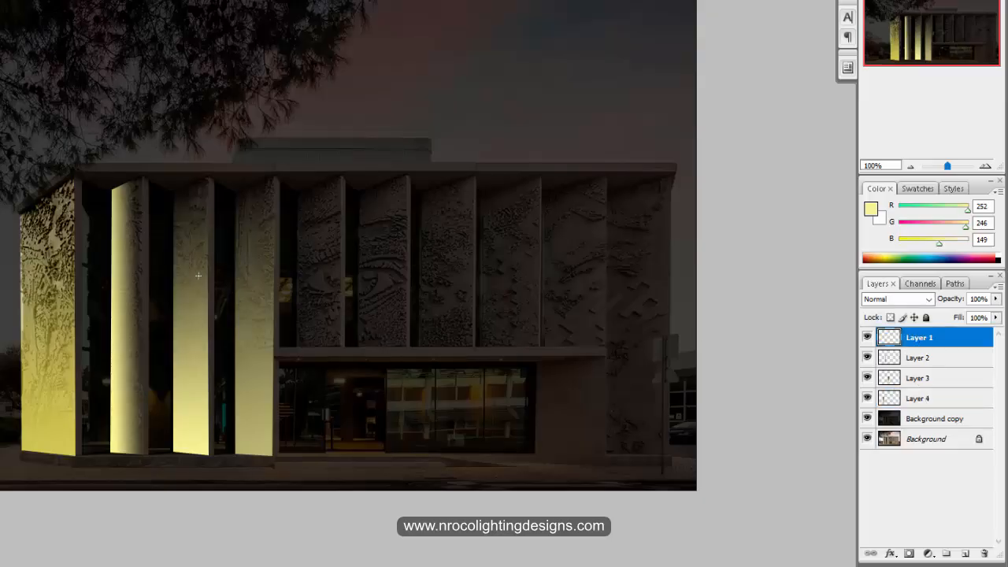
left_click_drag(184, 305, 397, 260)
left_click_drag(201, 238, 189, 293)
left_click_drag(201, 396, 211, 403)
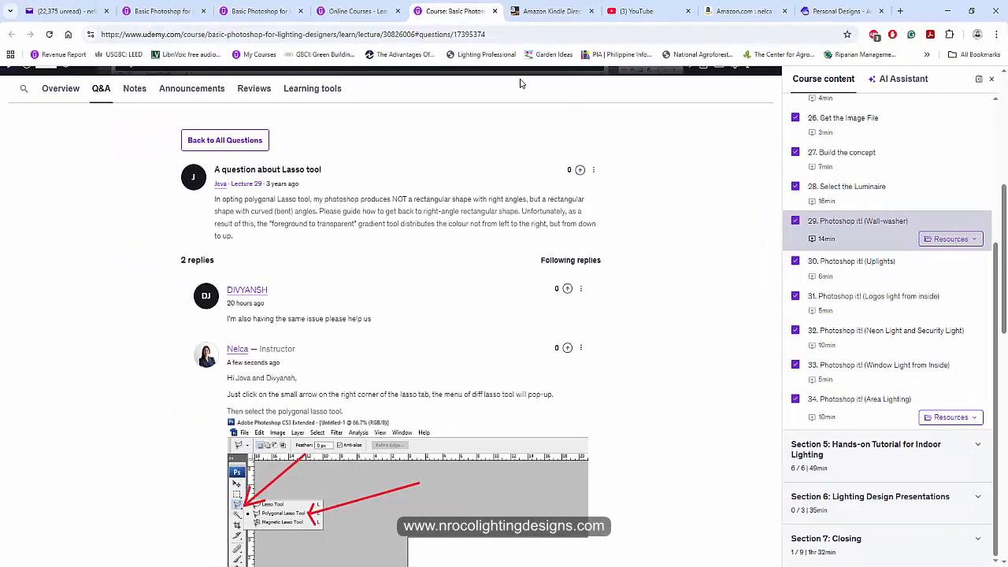
- Switch to the browser to view the Basic Photoshop for Lighting Designers course page on Udemy and look through the author's books on Amazon
left_click(259, 11)
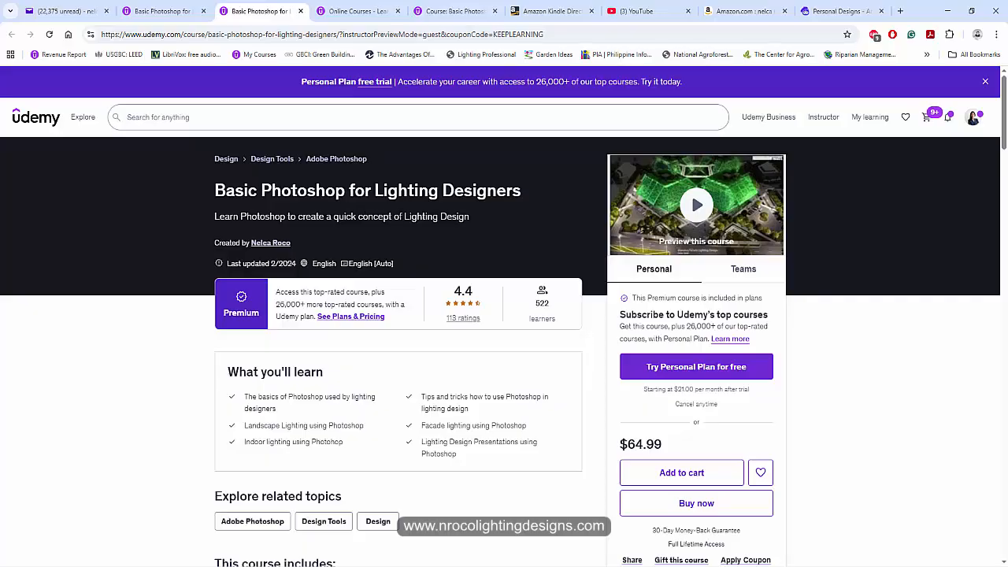
left_click(740, 11)
scroll(687, 197, "up", 6)
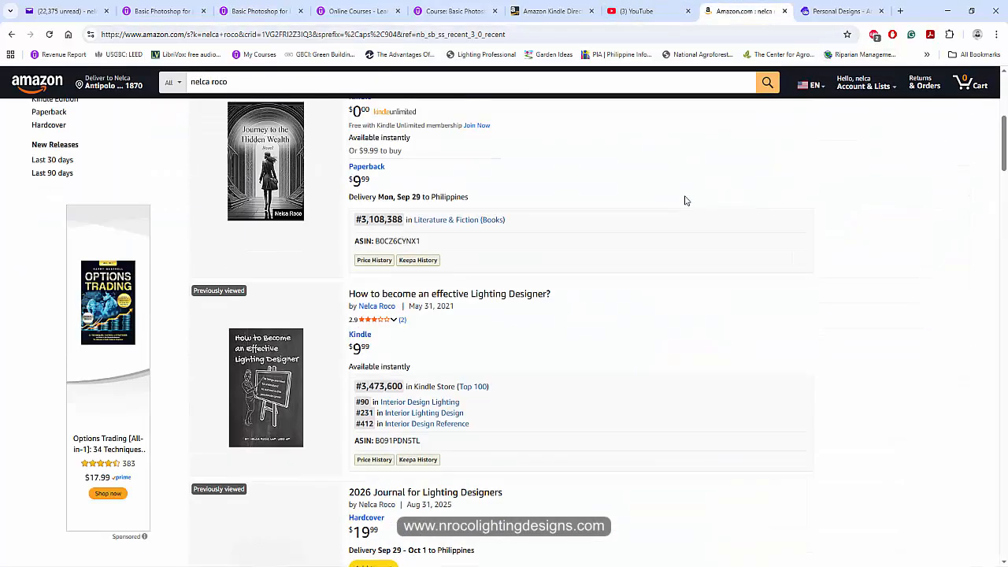
scroll(686, 193, "down", 9)
scroll(670, 157, "up", 2)
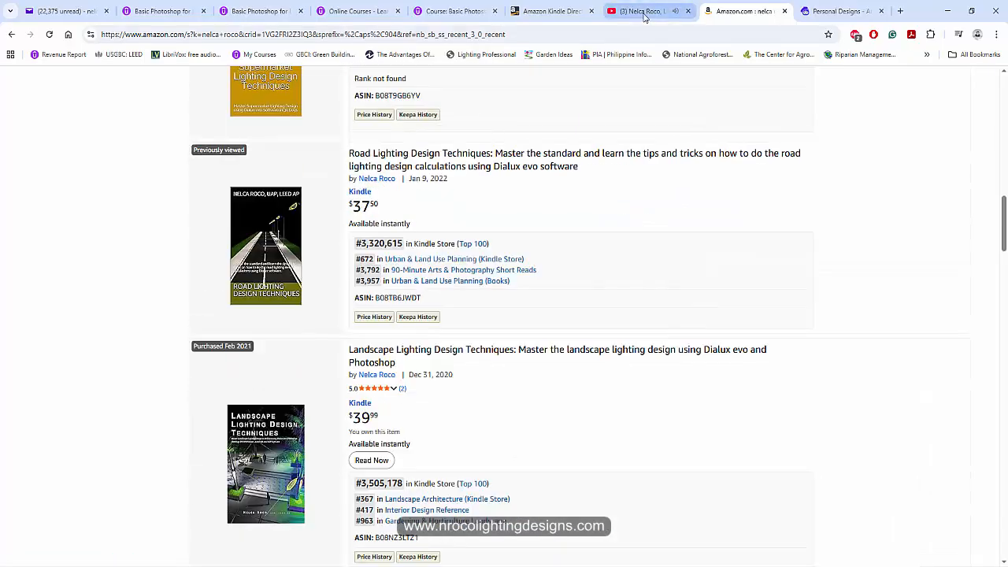
- Look through the home page of the instructor's lighting design channel on YouTube
left_click(642, 11)
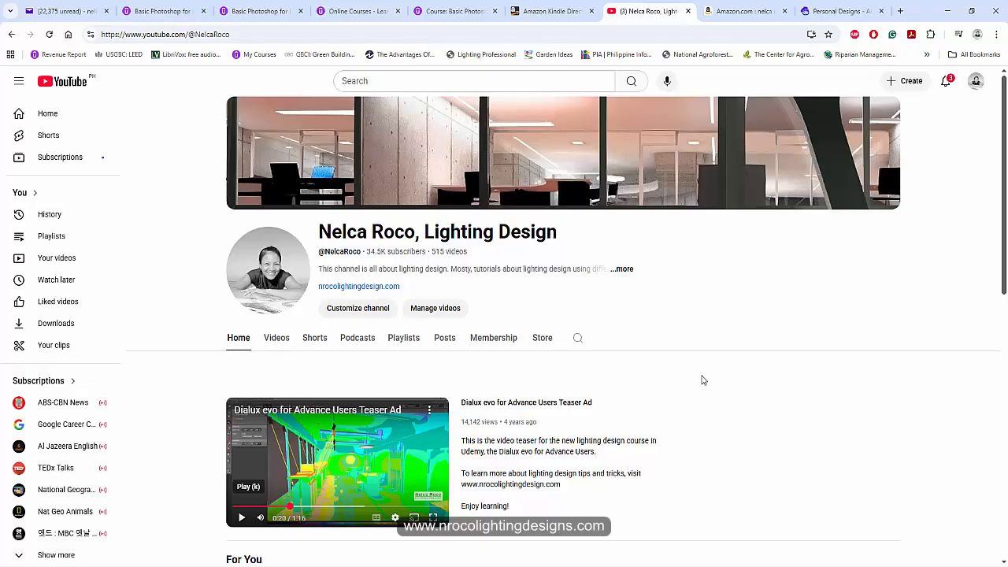
scroll(701, 381, "down", 8)
scroll(595, 352, "up", 8)
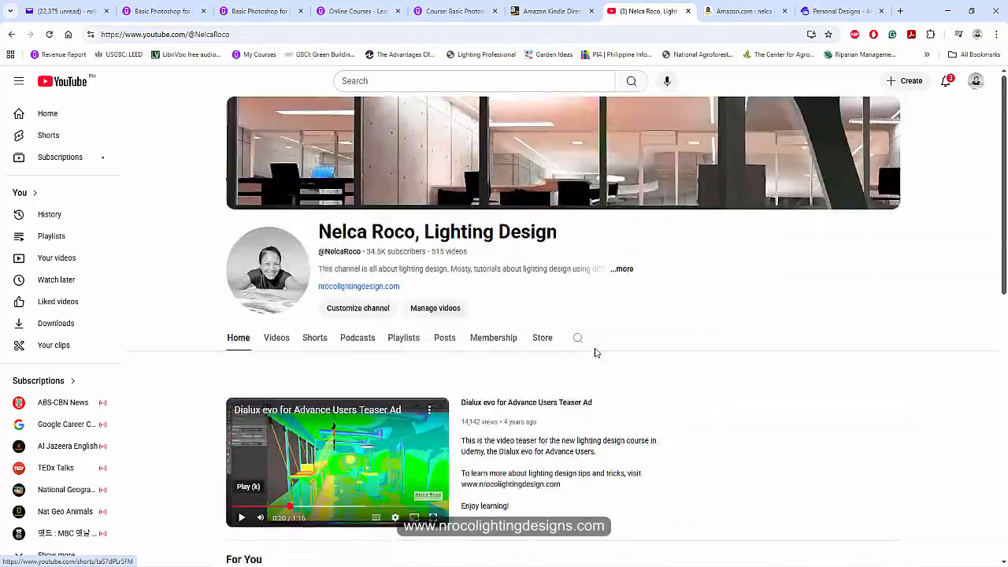